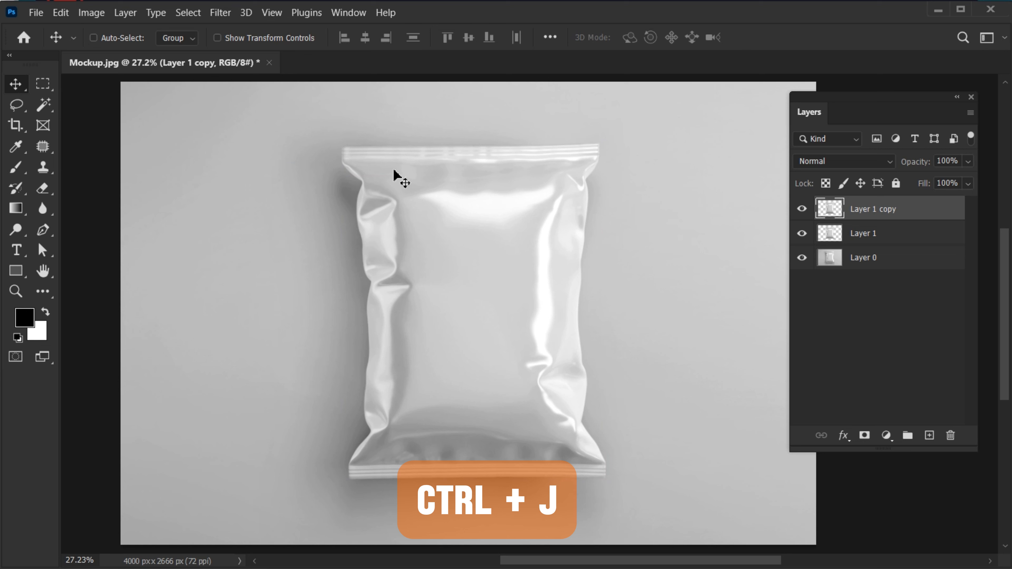
Duplicate the Layer 1 copy layer twice and hide all the copies above Layer 1
key("ctrl+j")
key("ctrl+j")
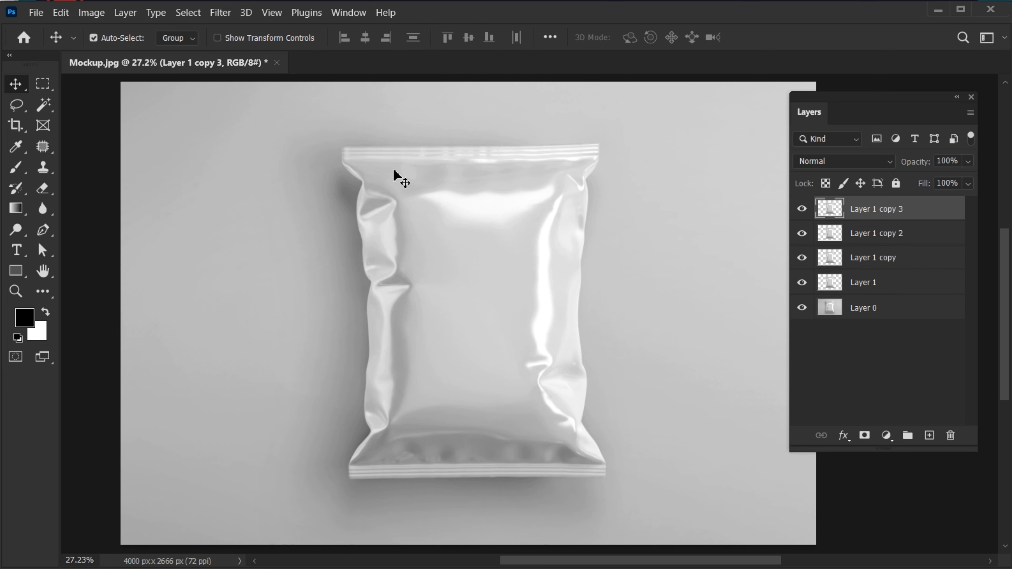
left_click(803, 210)
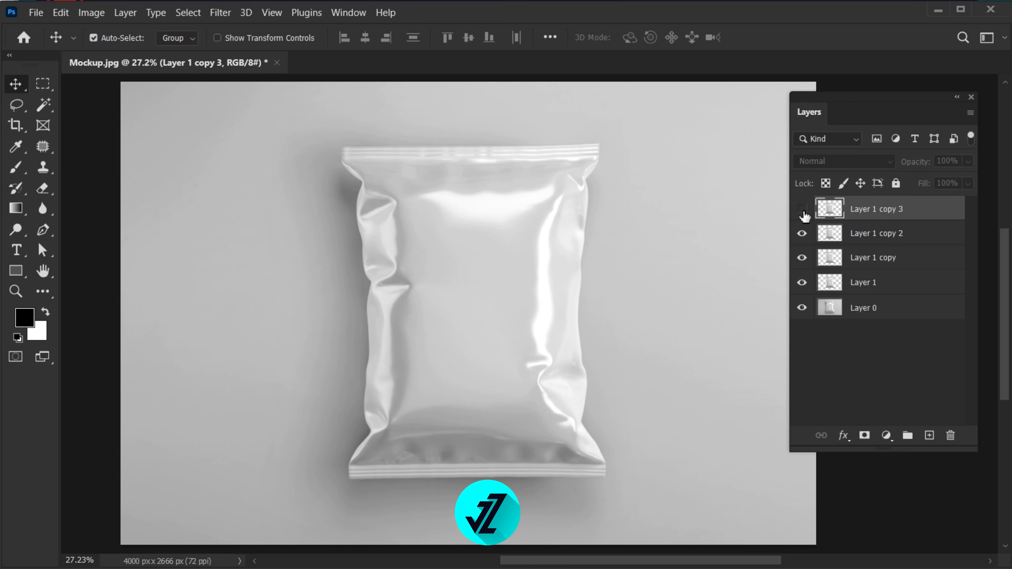
left_click(802, 233)
Place the yogurt artwork 2345566 as an embedded image directly above Layer 1
left_click(837, 284)
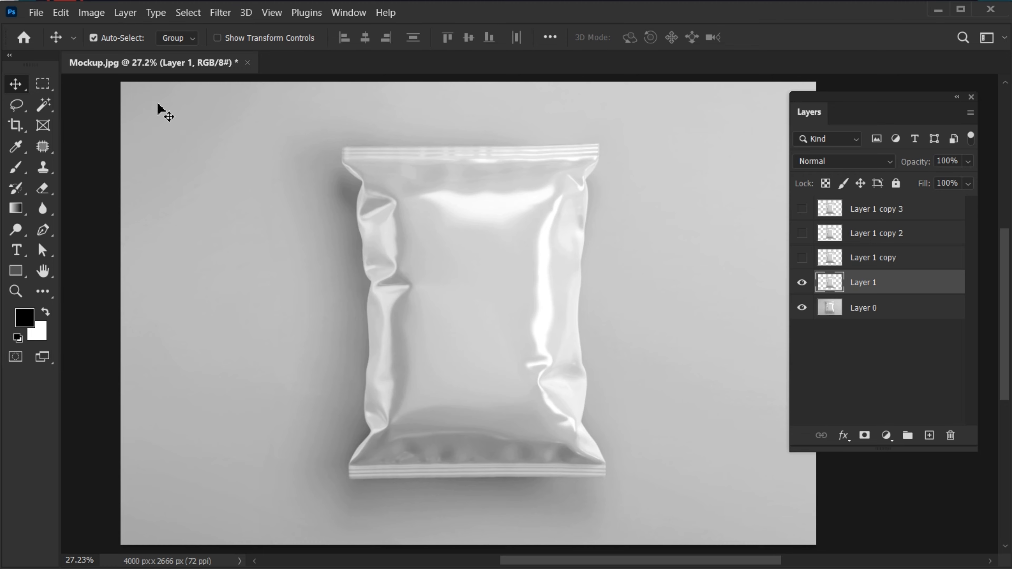
left_click(44, 15)
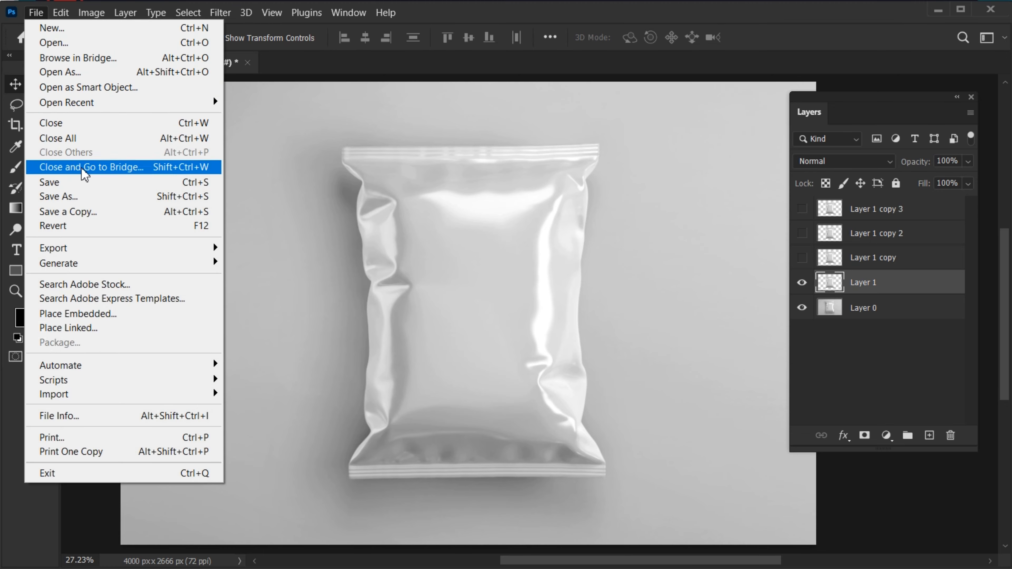
left_click(150, 314)
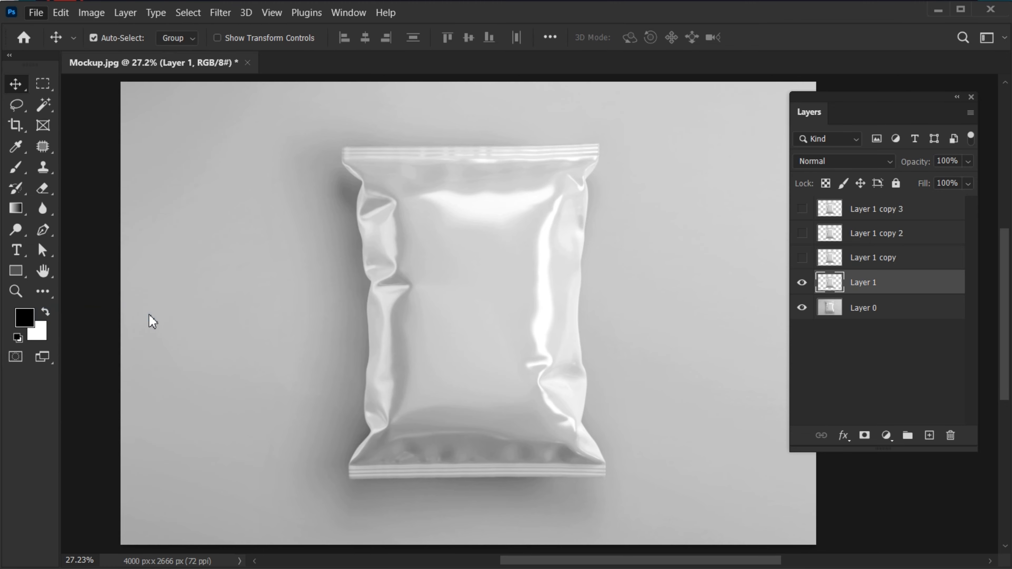
scroll(175, 383, "down", 2)
left_click(175, 393)
left_click(442, 481)
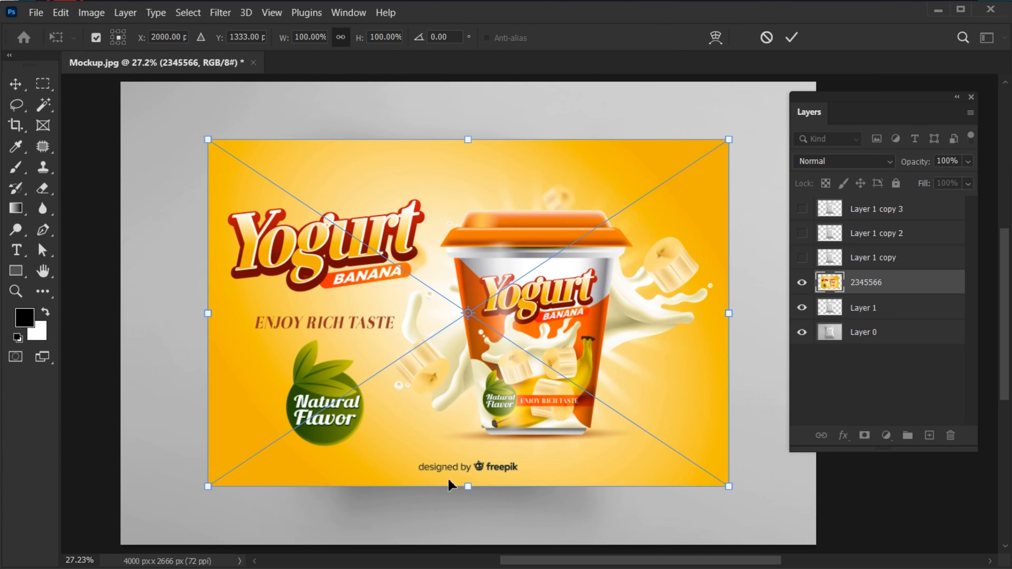
Lower the artwork's opacity to 46%, then position it over the pouch scaled to about 108%
left_click(968, 162)
left_click_drag(968, 184, 924, 183)
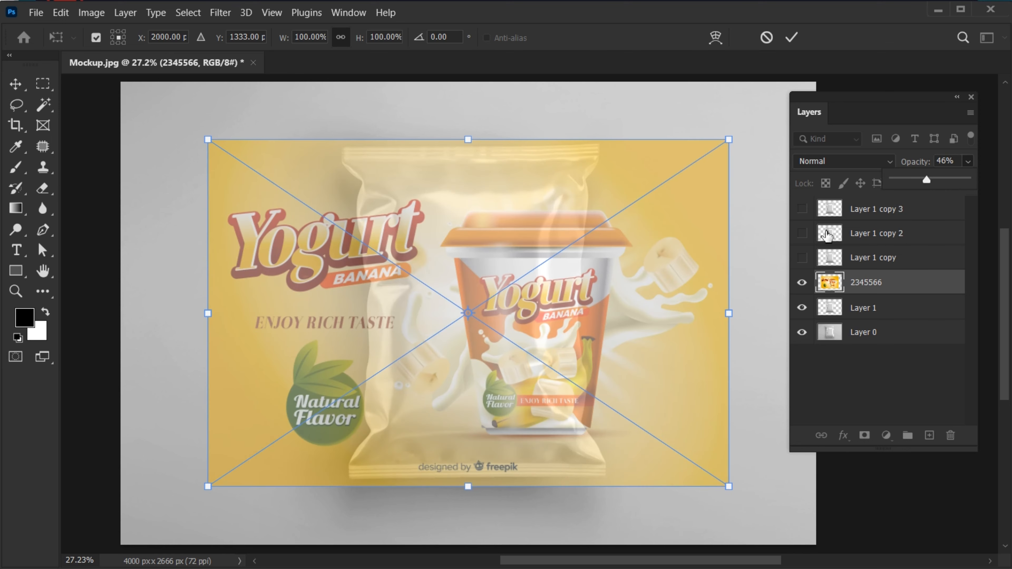
left_click_drag(325, 403, 464, 403)
left_click_drag(584, 486, 587, 502)
left_click_drag(421, 249, 445, 267)
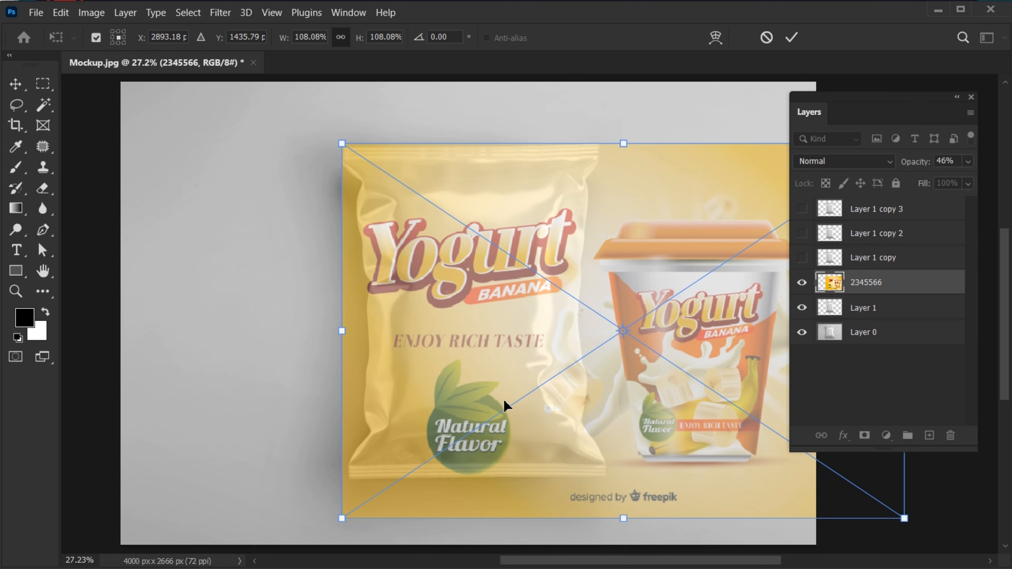
Nudge the artwork up and slightly left to fit the pouch, accept the placement and set its opacity to 100%
key("Up")
key("Up")
key("Up")
key("Up")
key("Up")
key("Up")
key("Up")
key("Up")
key("Up")
key("Up")
key("Up")
key("Up")
key("Up")
key("Up")
key("Up")
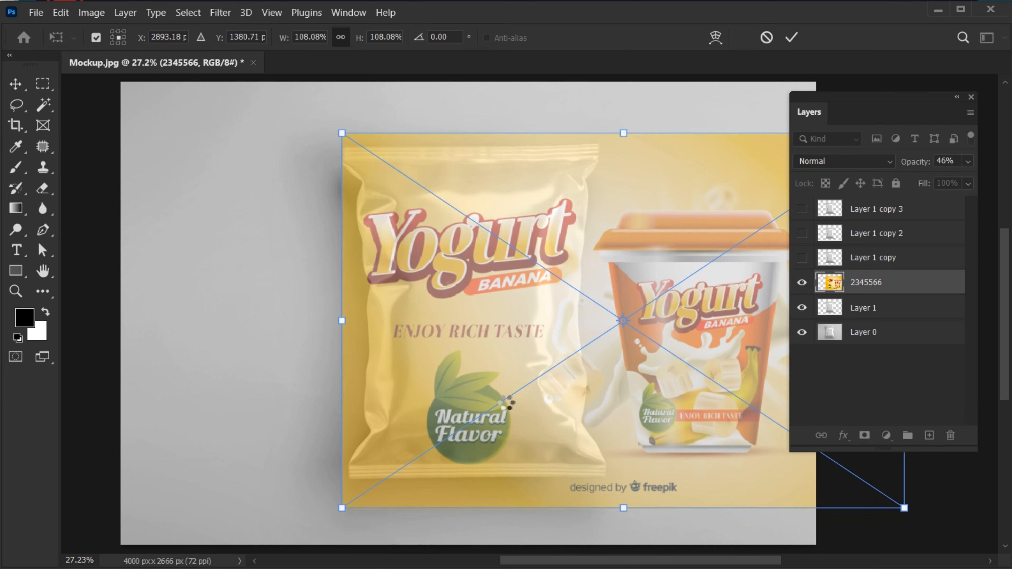
key("Up")
key("Up")
key("Up")
key("Up")
key("Up")
key("Up")
key("Up")
key("Up")
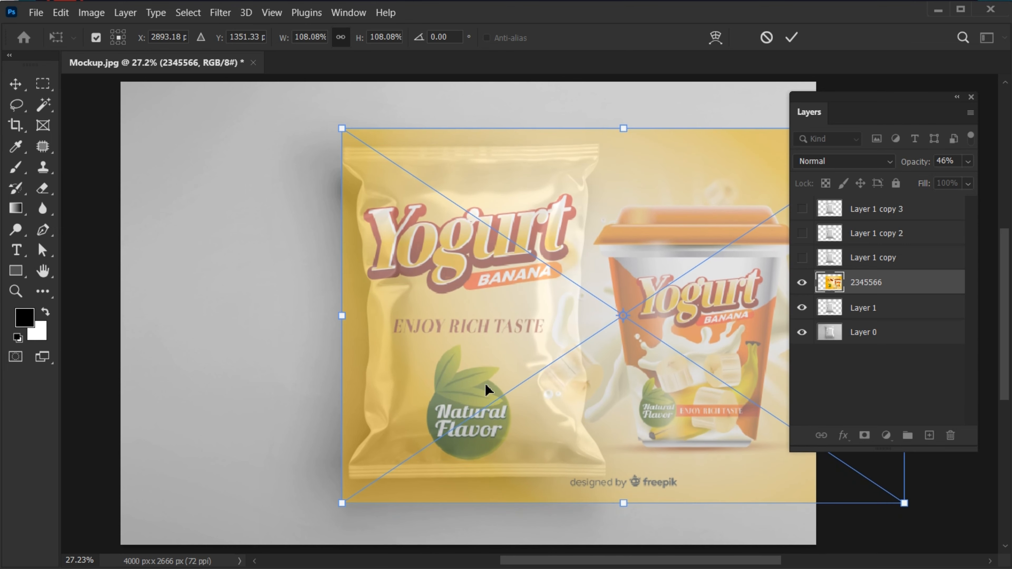
key("Up")
key("Left")
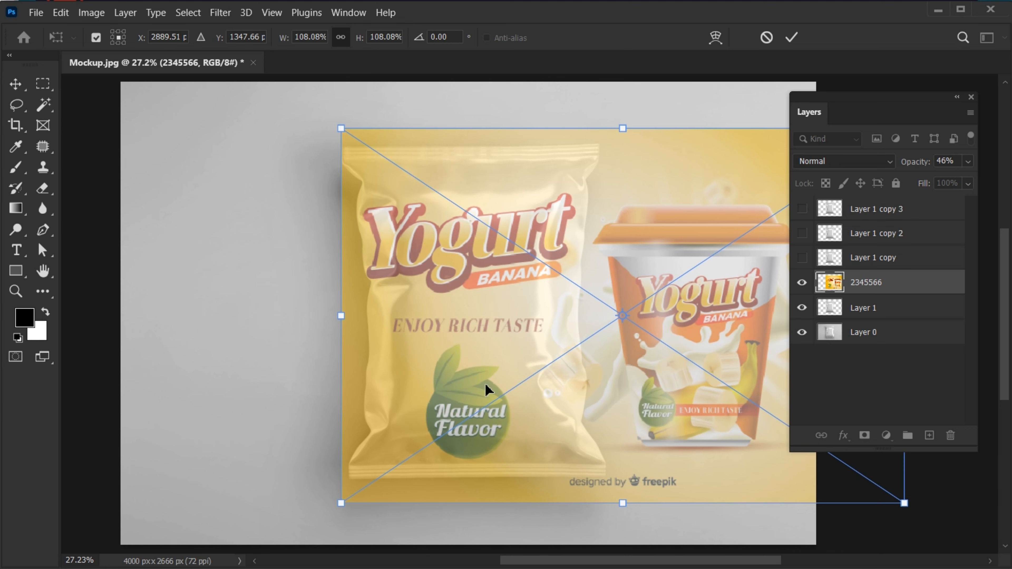
left_click(792, 38)
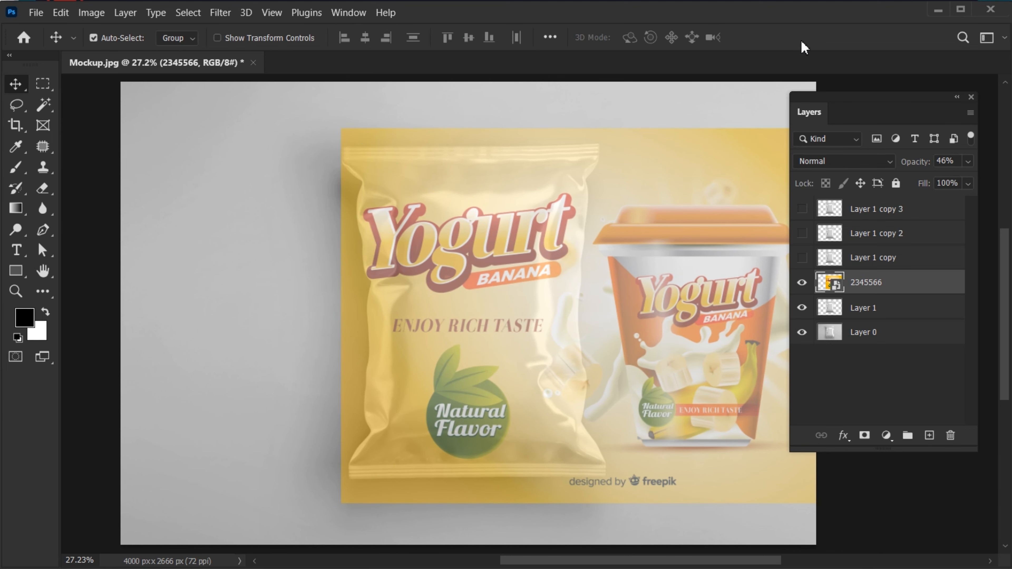
left_click(969, 162)
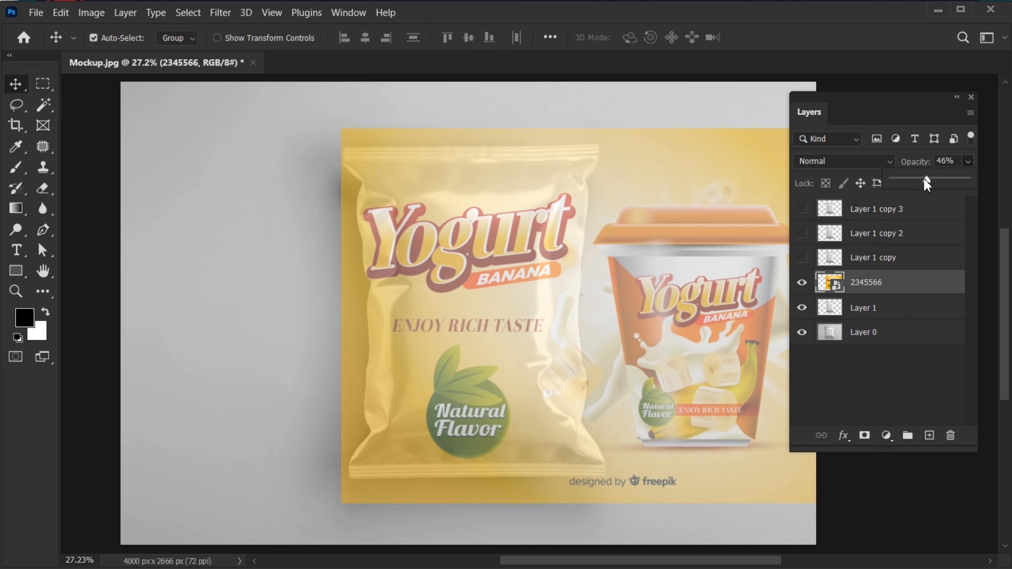
left_click_drag(924, 180, 956, 180)
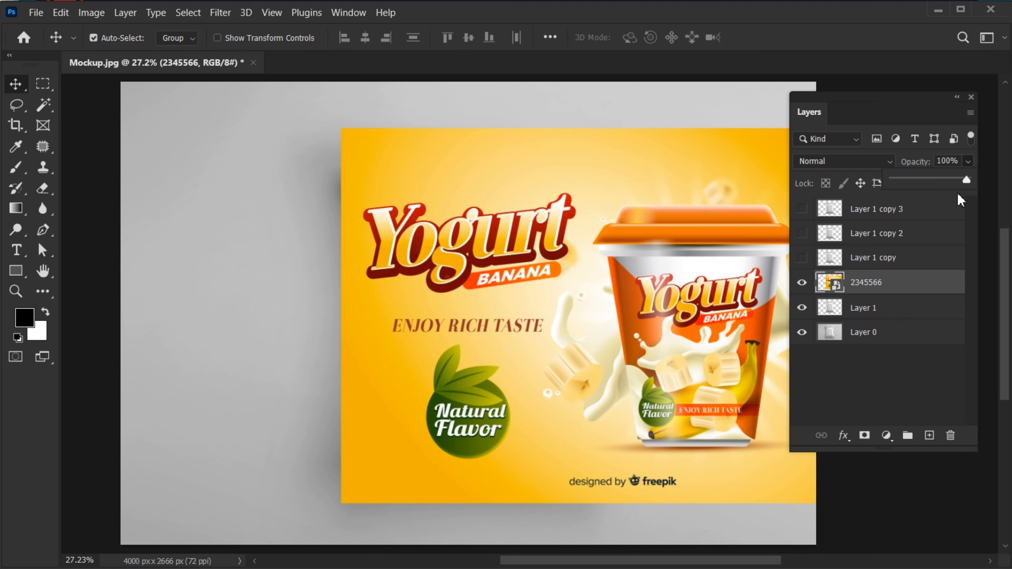
Clip the 2345566 artwork layer to Layer 1 and set its blend mode to Multiply
right_click(862, 284)
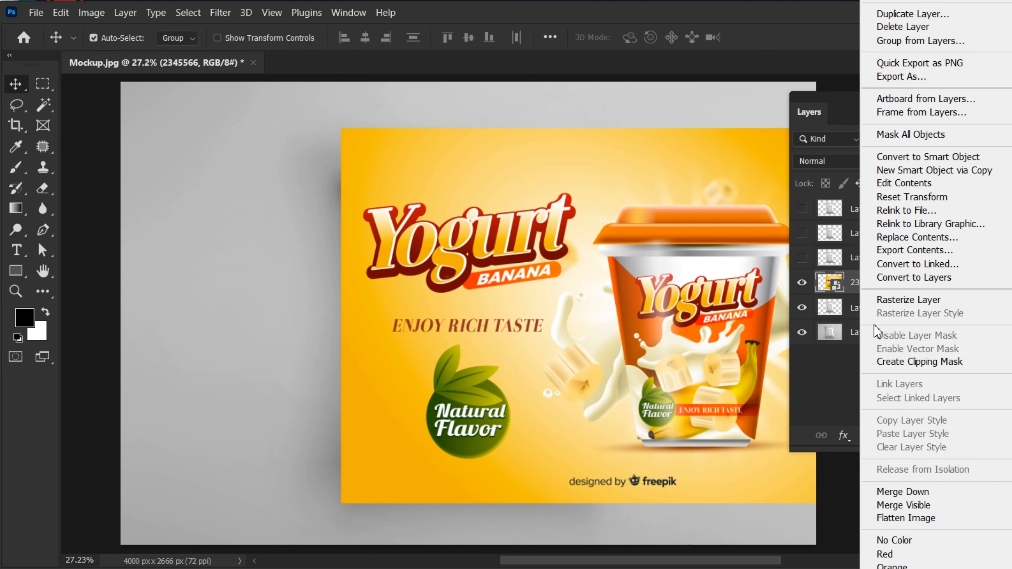
left_click(919, 362)
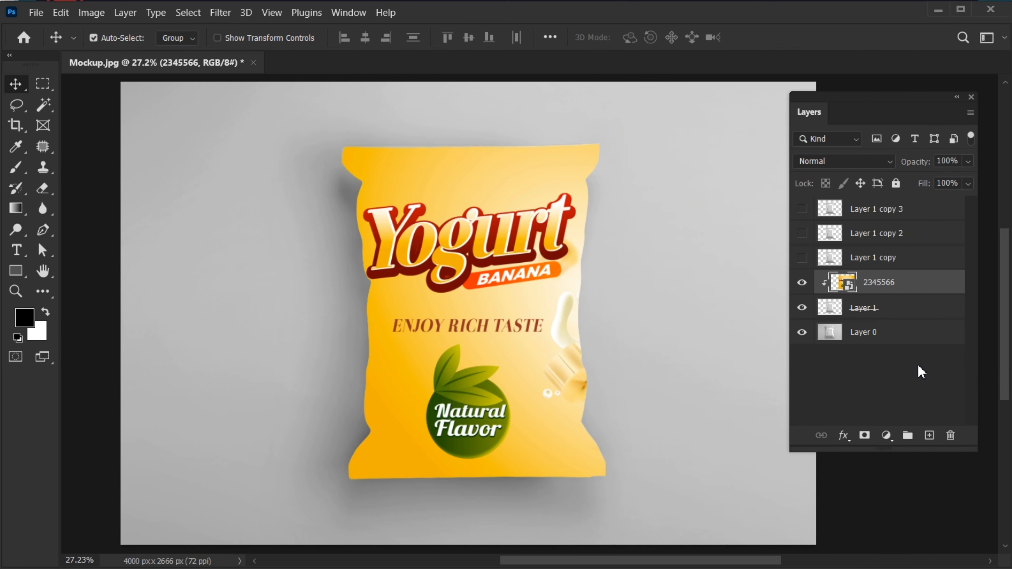
left_click(859, 161)
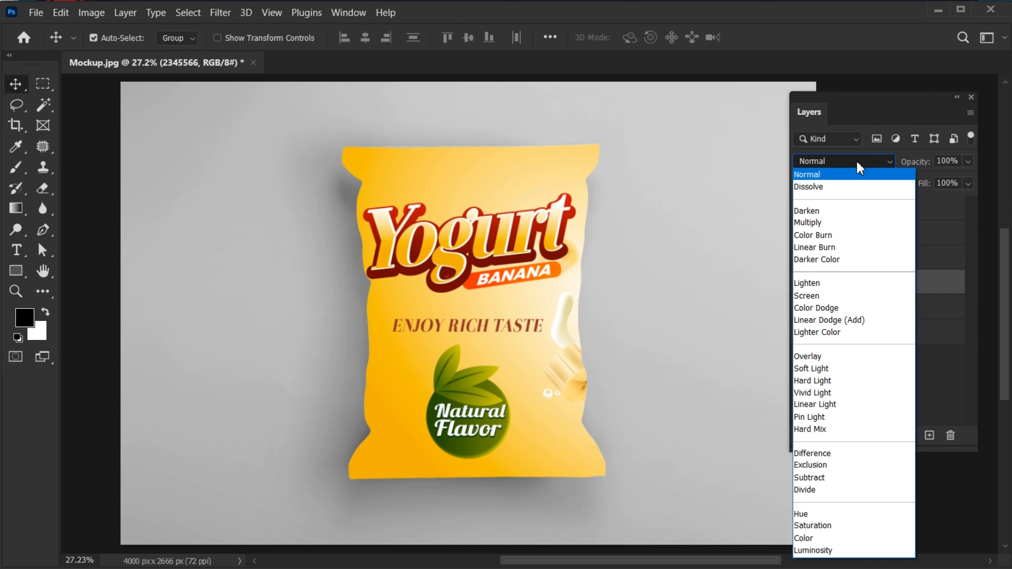
left_click(840, 223)
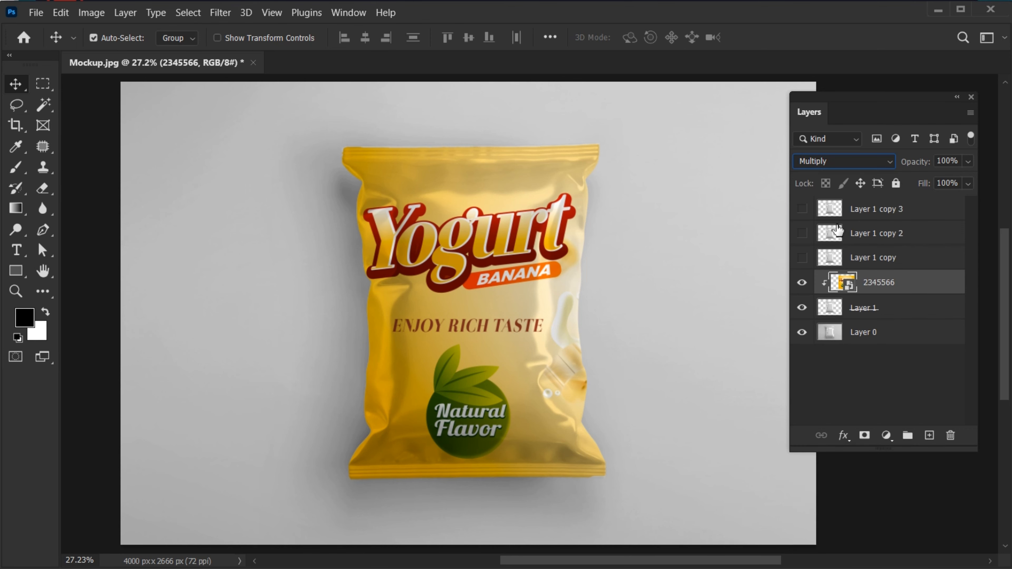
Show the Layer 1 copy layer and set its blend mode to Linear Burn
left_click(850, 262)
left_click(802, 257)
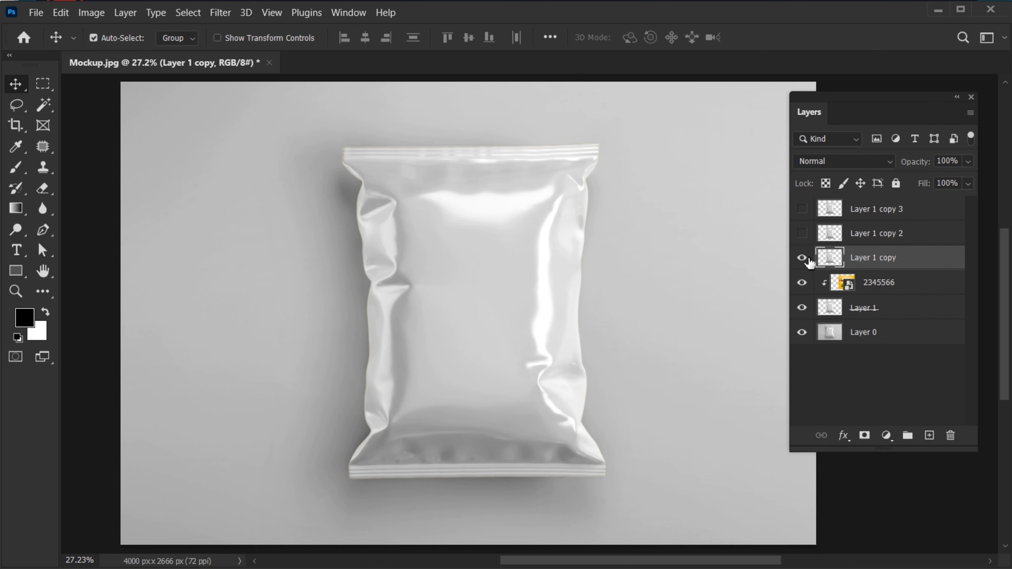
left_click(828, 163)
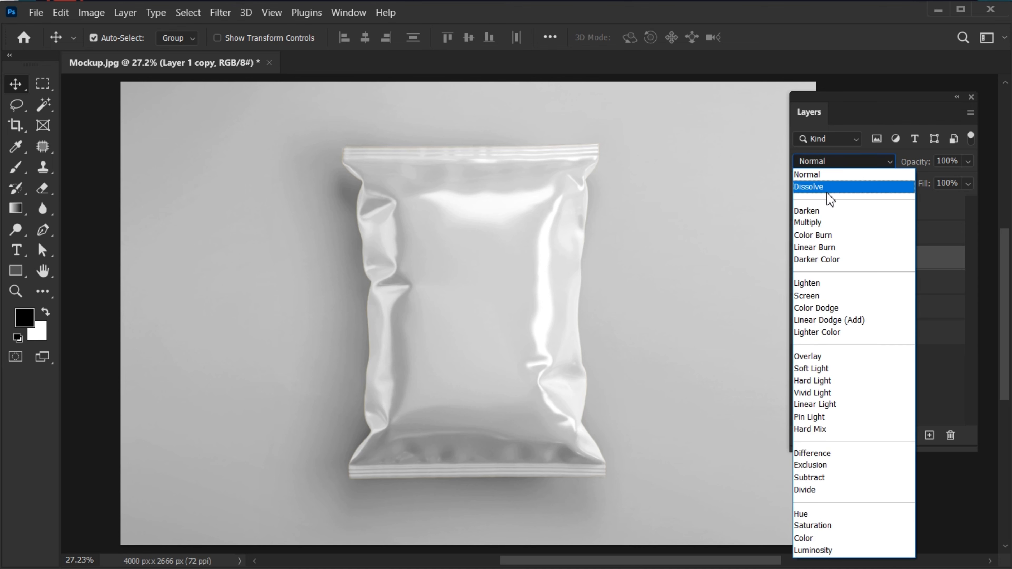
left_click(853, 249)
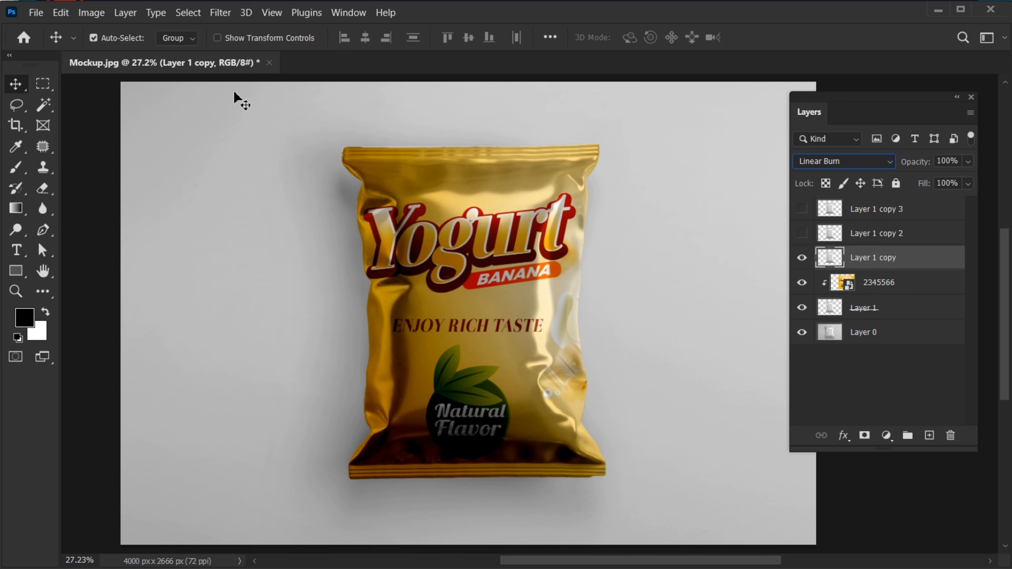
Apply a Levels adjustment to Layer 1 copy with the input black level at 153 and the output black level at 187
left_click(95, 18)
mouse_move(182, 52)
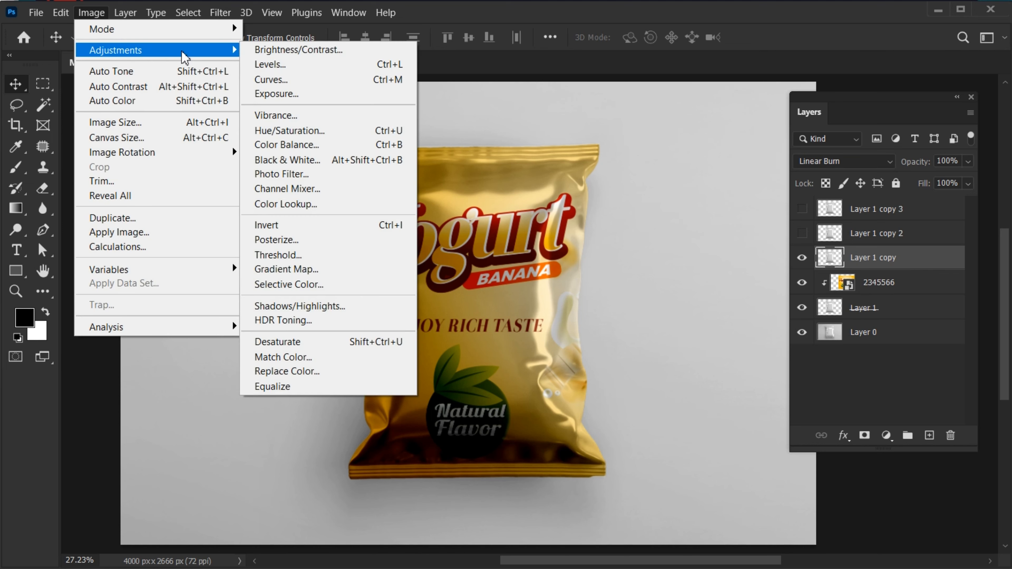
left_click(328, 66)
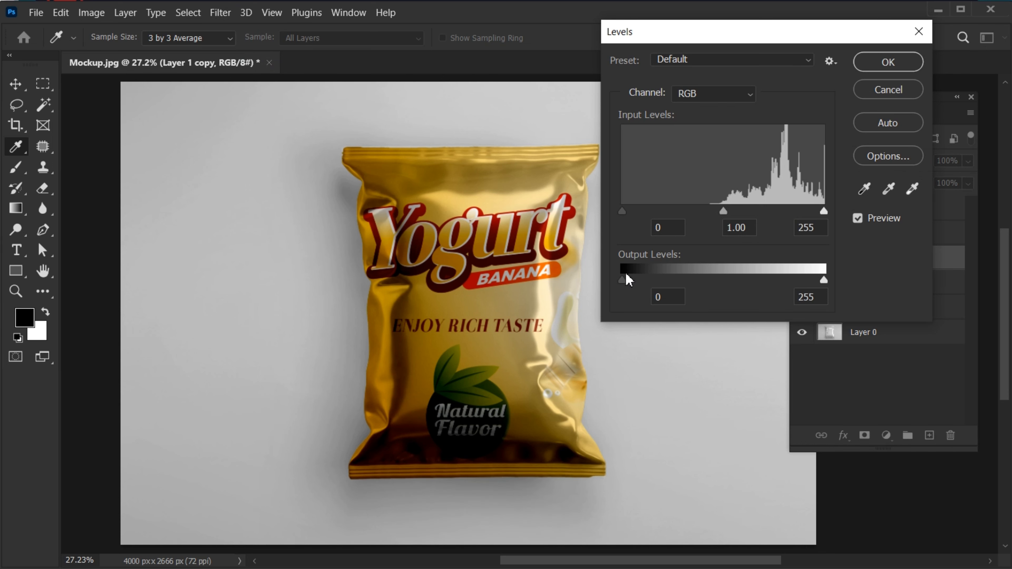
left_click_drag(627, 274, 720, 275)
left_click_drag(634, 212, 724, 212)
left_click_drag(717, 281, 773, 284)
left_click_drag(723, 211, 746, 219)
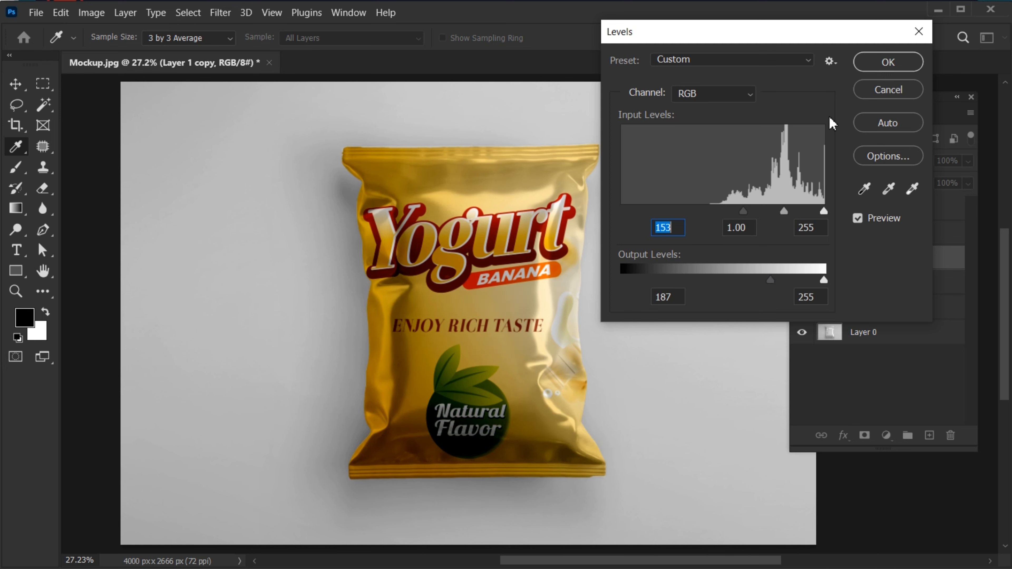
left_click(884, 62)
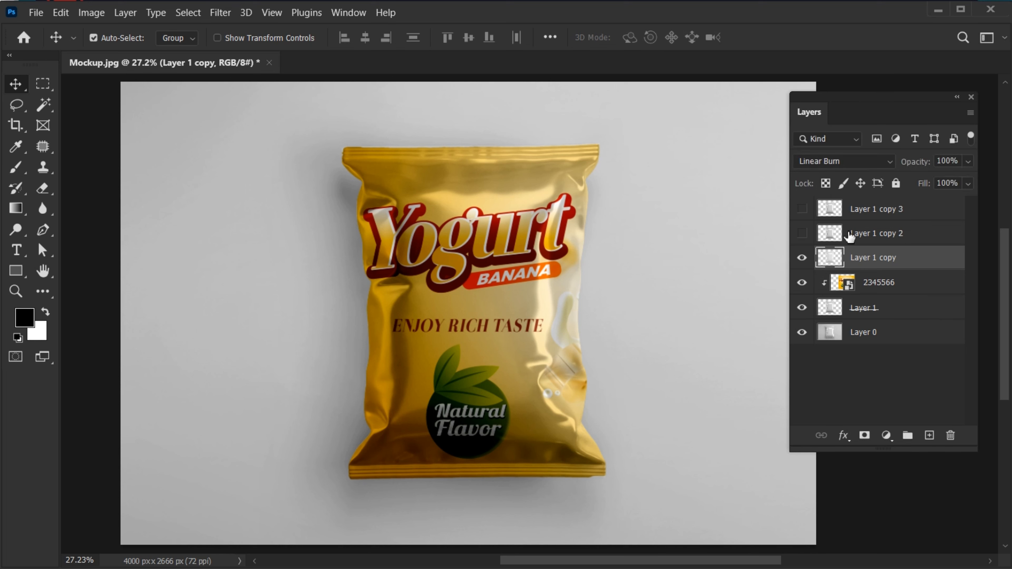
Show the Layer 1 copy 2 layer and set its blend mode to Linear Dodge (Add)
left_click(831, 235)
left_click(802, 234)
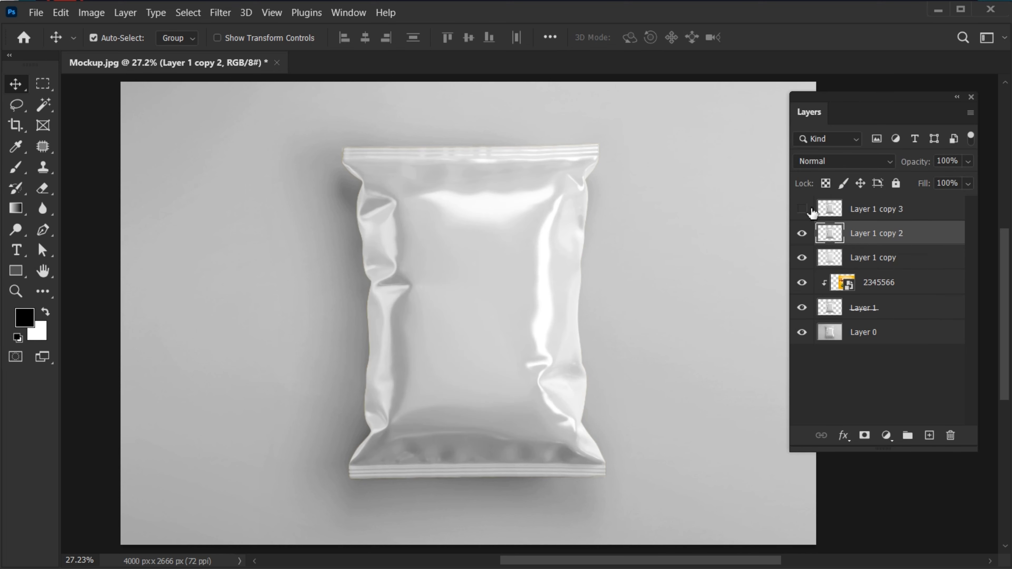
left_click(824, 158)
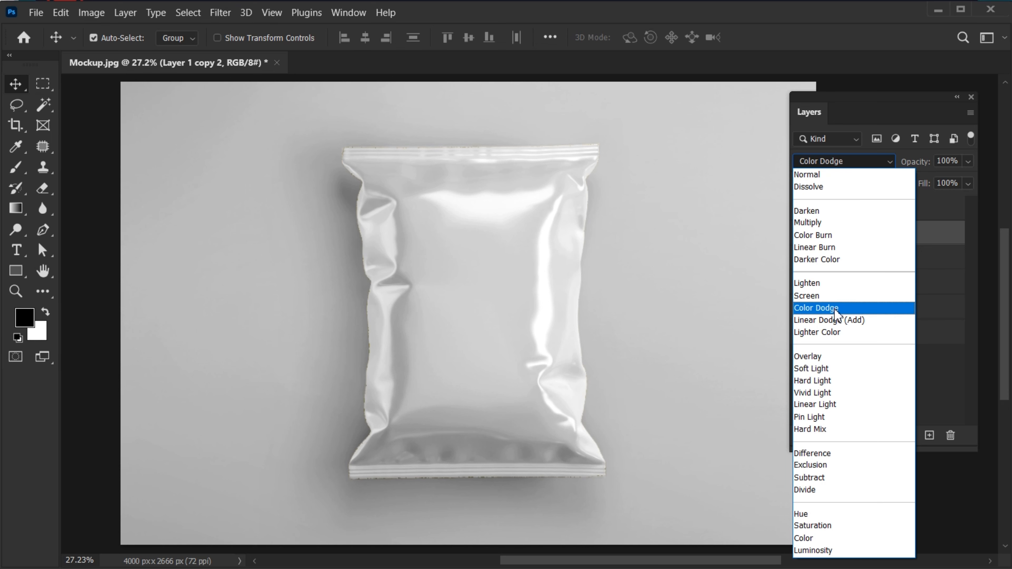
left_click(859, 321)
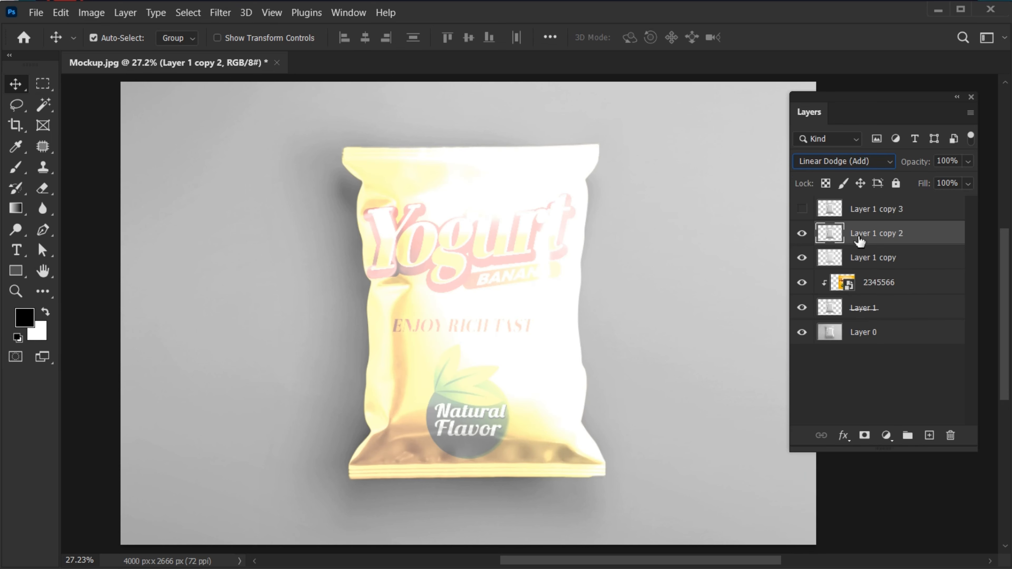
Apply a Levels adjustment to Layer 1 copy 2 with the input black level at 155 and the output white level at 50
left_click(91, 12)
mouse_move(151, 49)
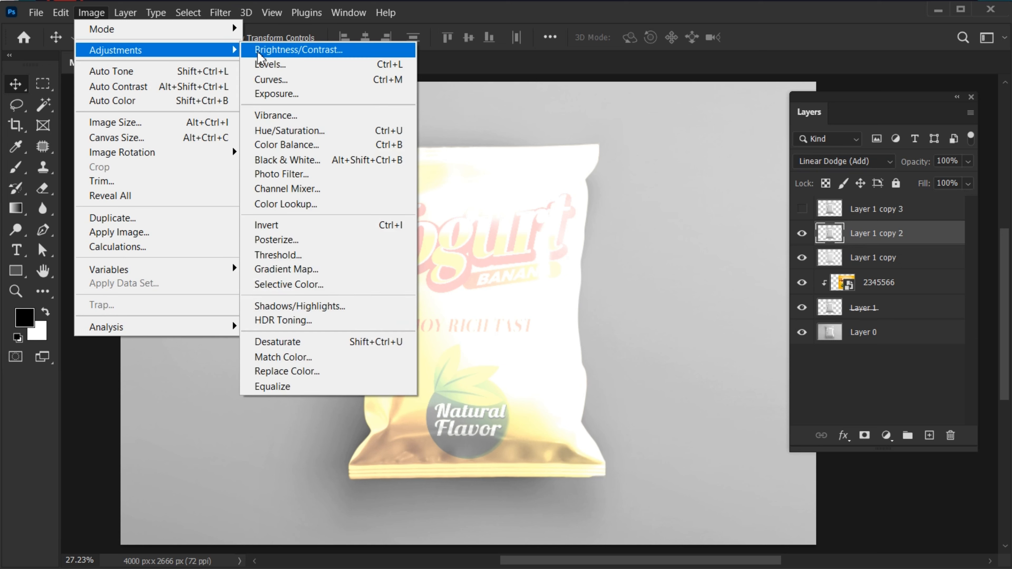
left_click(323, 67)
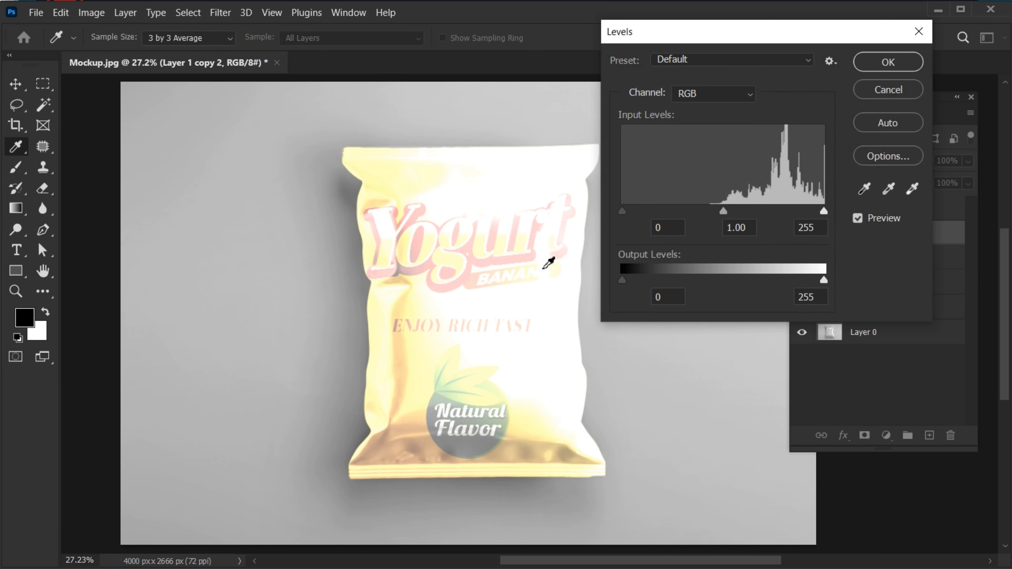
left_click_drag(824, 282, 668, 281)
left_click_drag(614, 206, 737, 206)
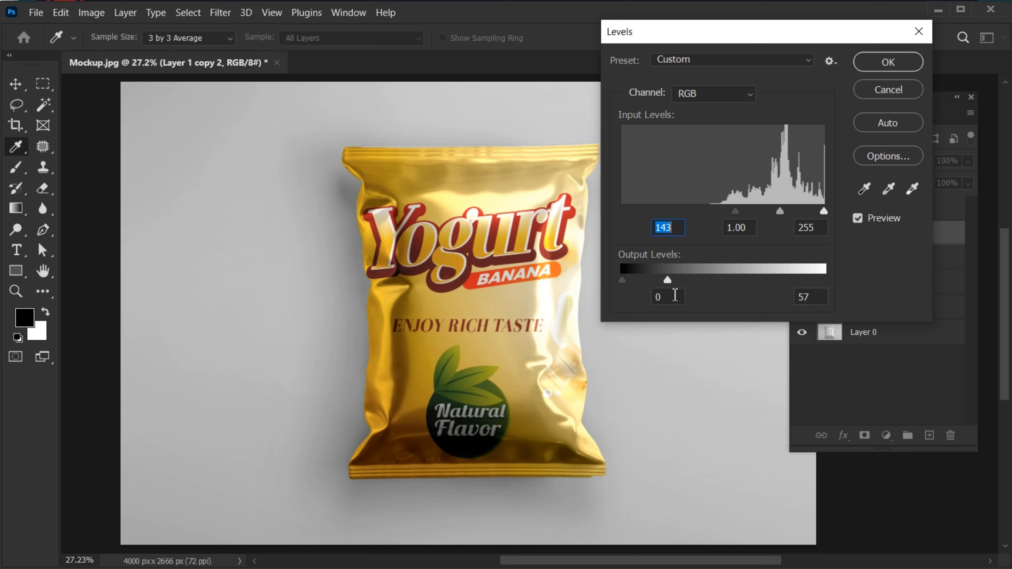
left_click_drag(668, 280, 662, 278)
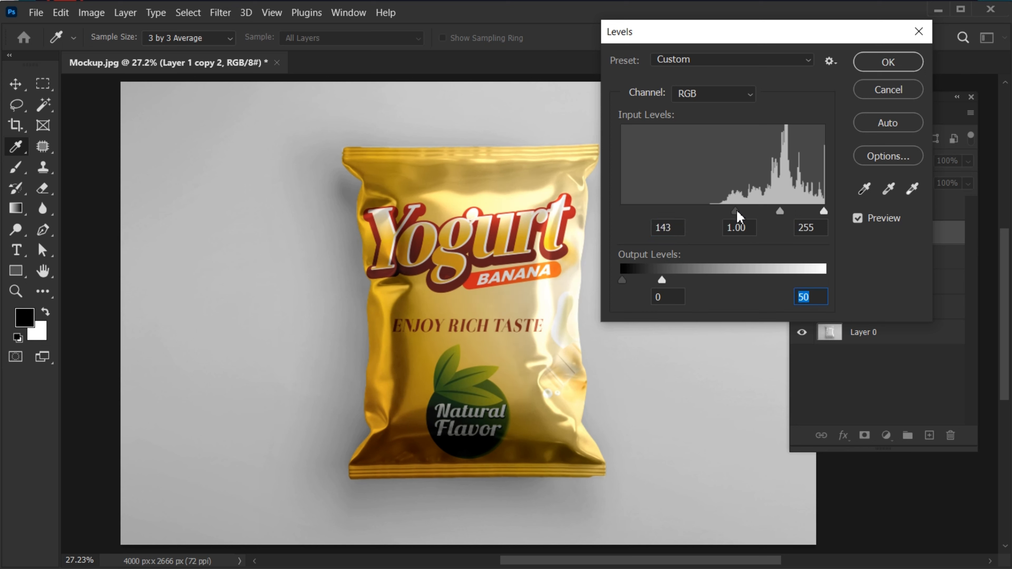
mouse_move(737, 211)
left_mouse_down()
mouse_move(757, 211)
mouse_move(748, 212)
left_mouse_up()
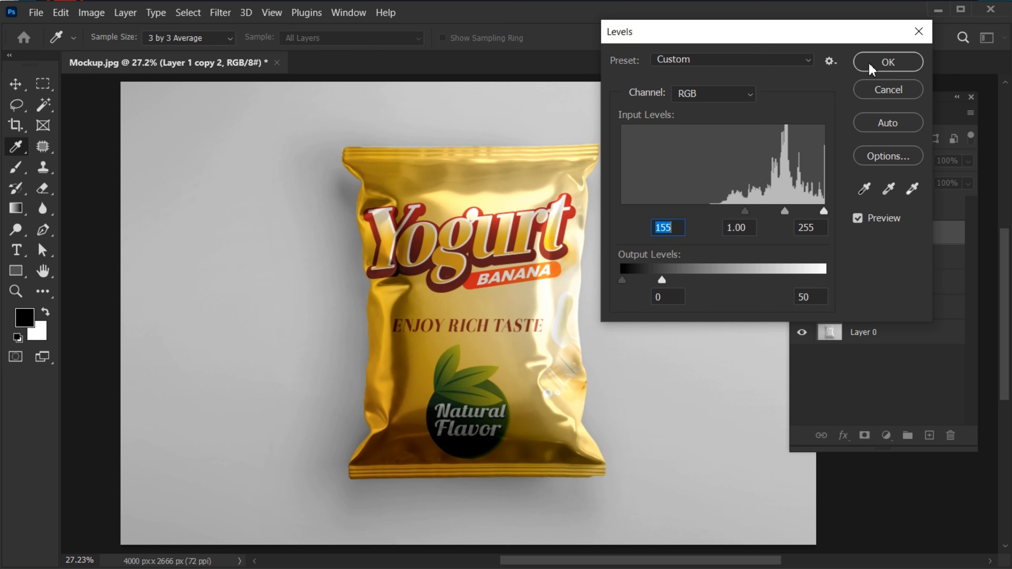
left_click(888, 62)
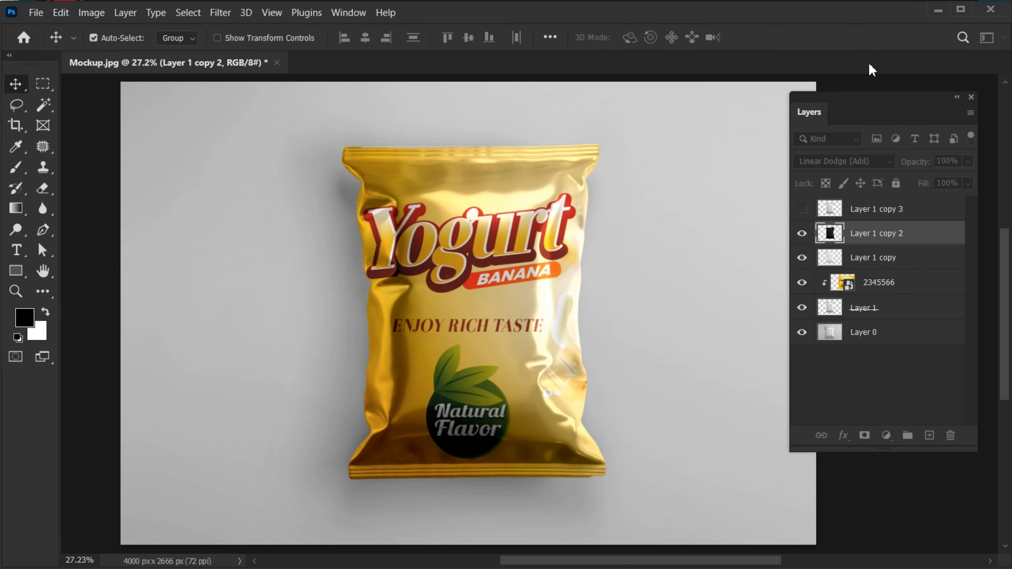
Show the Layer 1 copy 3 layer and set its blend mode to Screen
left_click(874, 214)
left_click(808, 211)
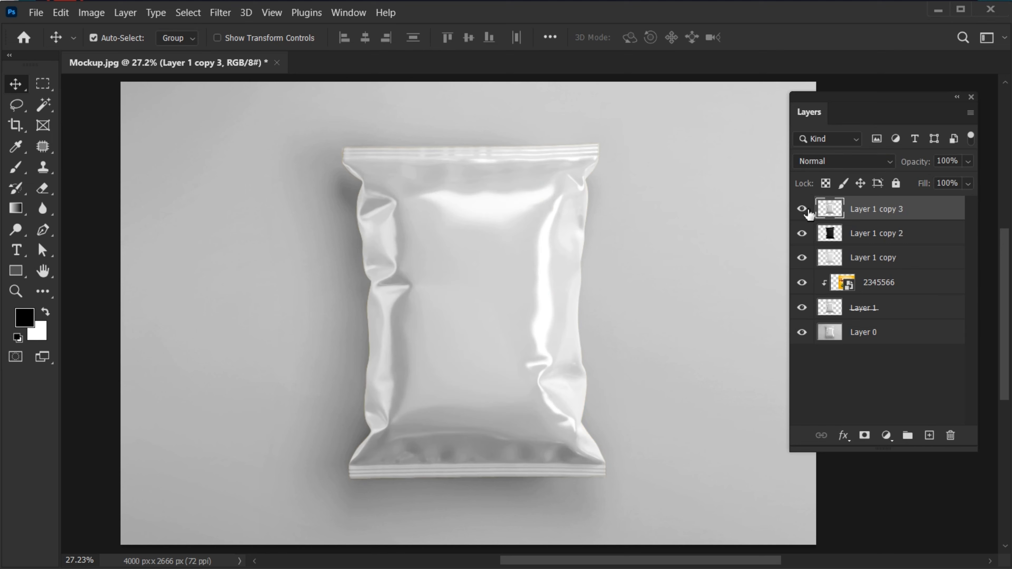
left_click(833, 161)
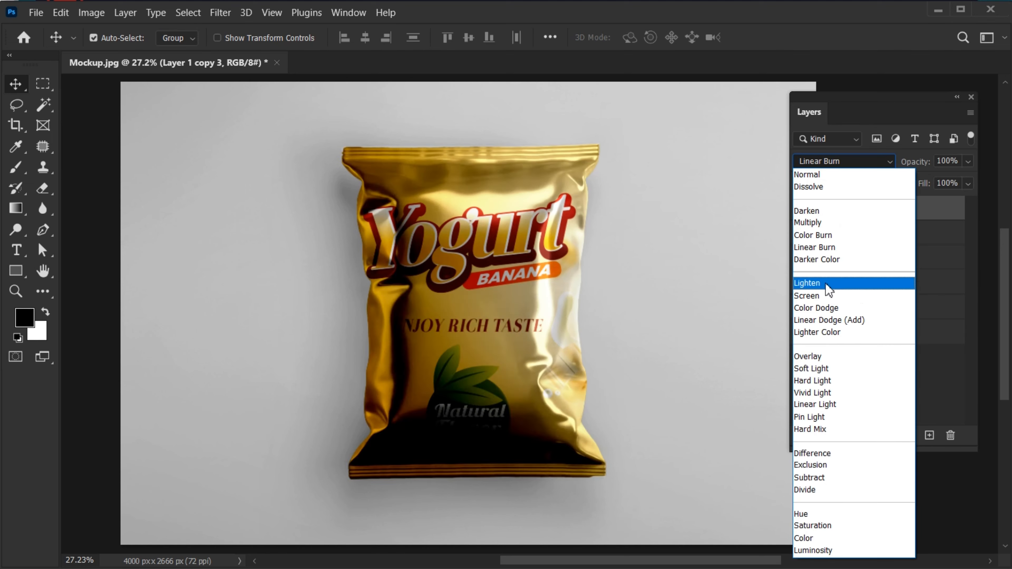
left_click(829, 296)
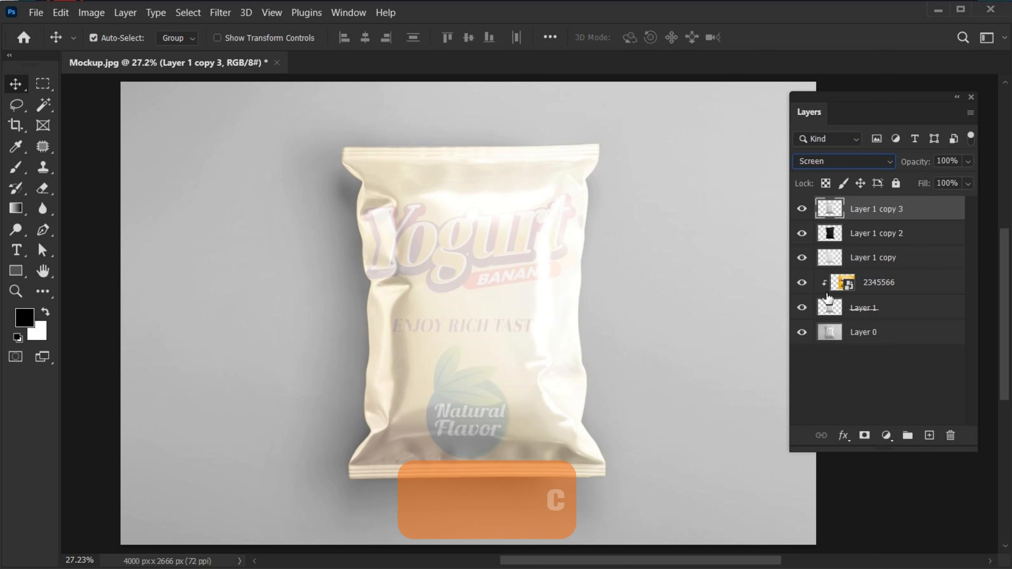
Apply a Levels adjustment to Layer 1 copy 3 with the input black level at 146 and the midtone at 0.05
key("ctrl+l")
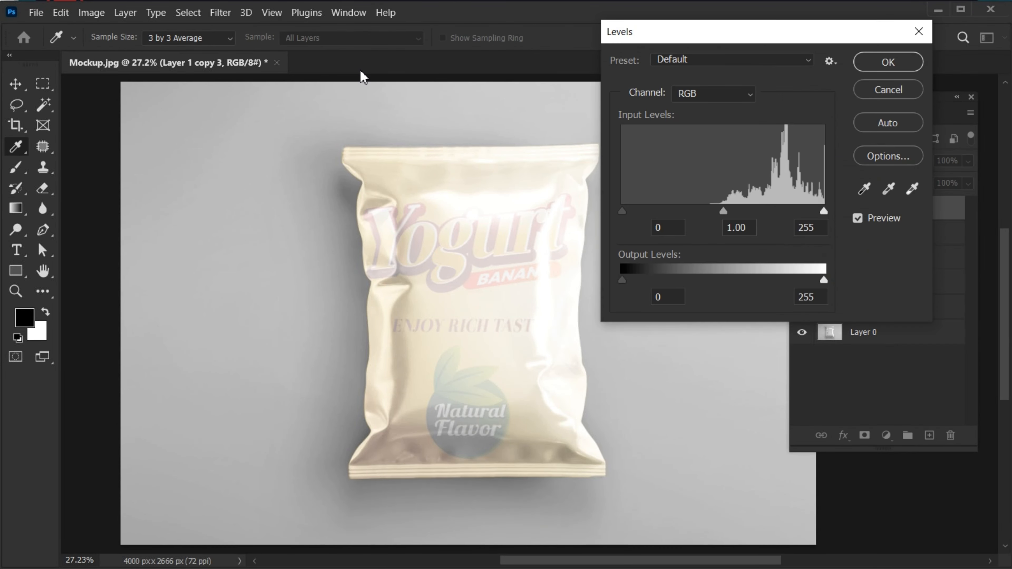
left_click_drag(622, 212, 681, 212)
left_click_drag(753, 211, 818, 210)
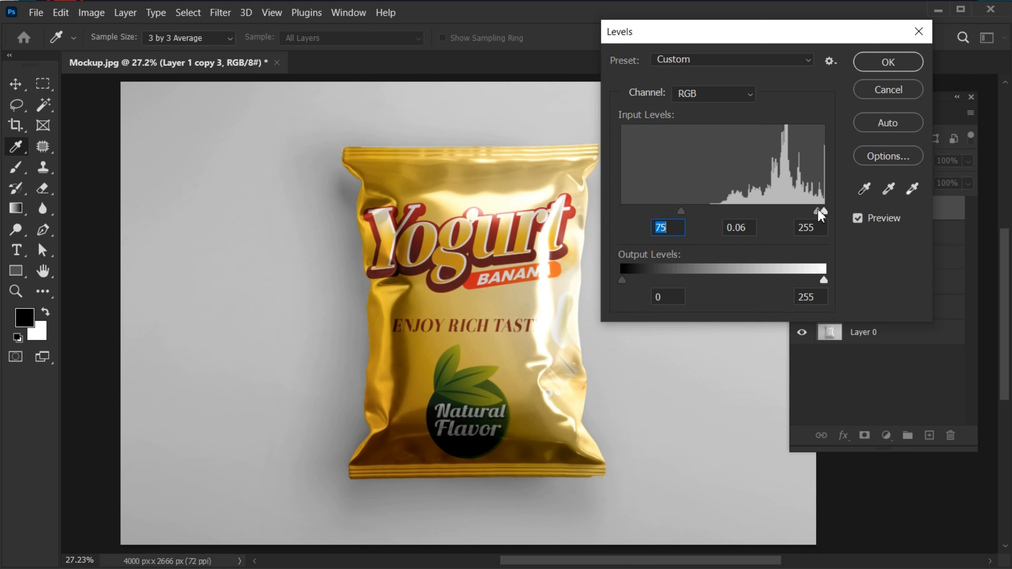
key("Tab")
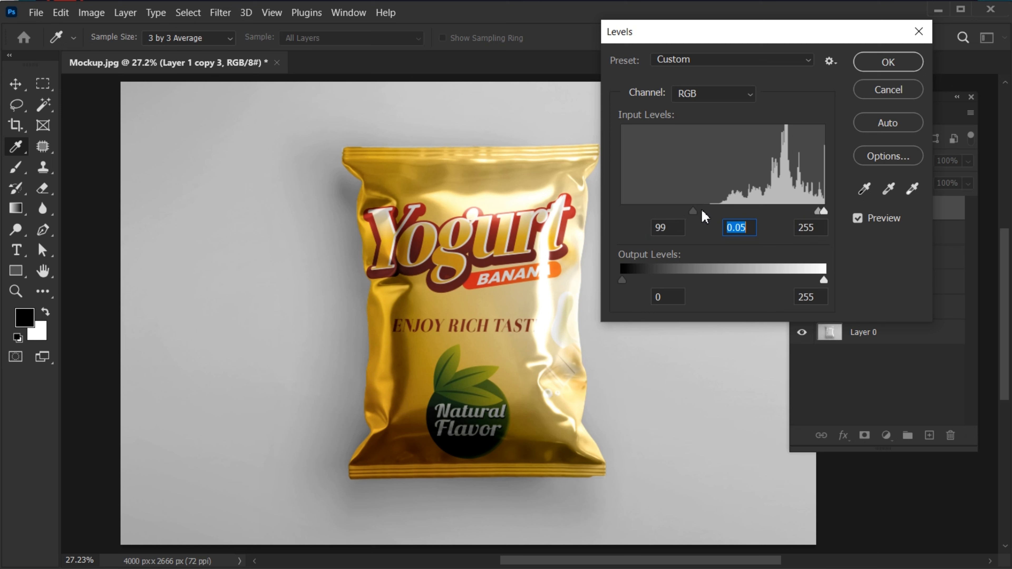
mouse_move(745, 211)
left_mouse_down()
mouse_move(723, 211)
mouse_move(741, 213)
left_mouse_up()
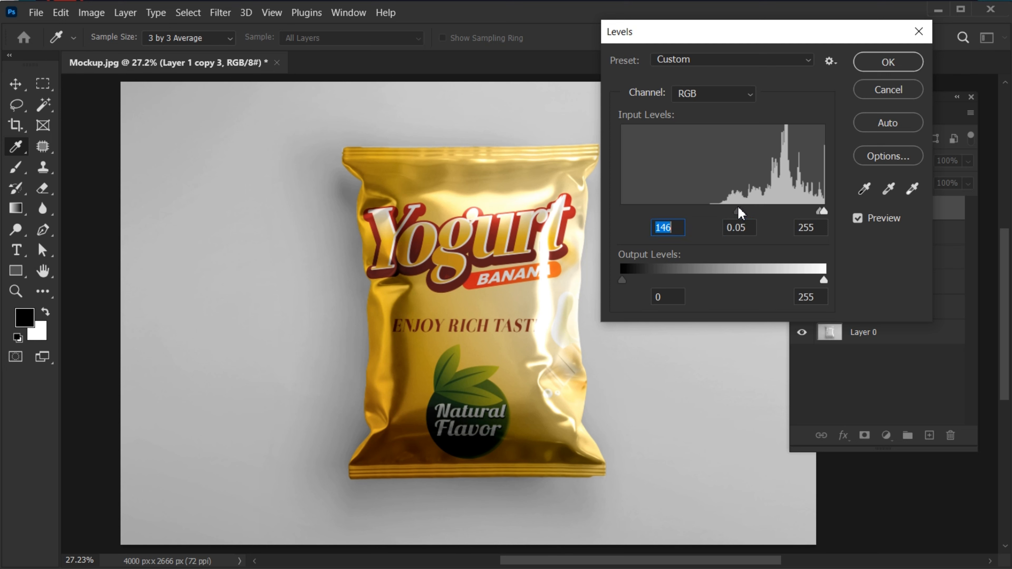
left_click(883, 63)
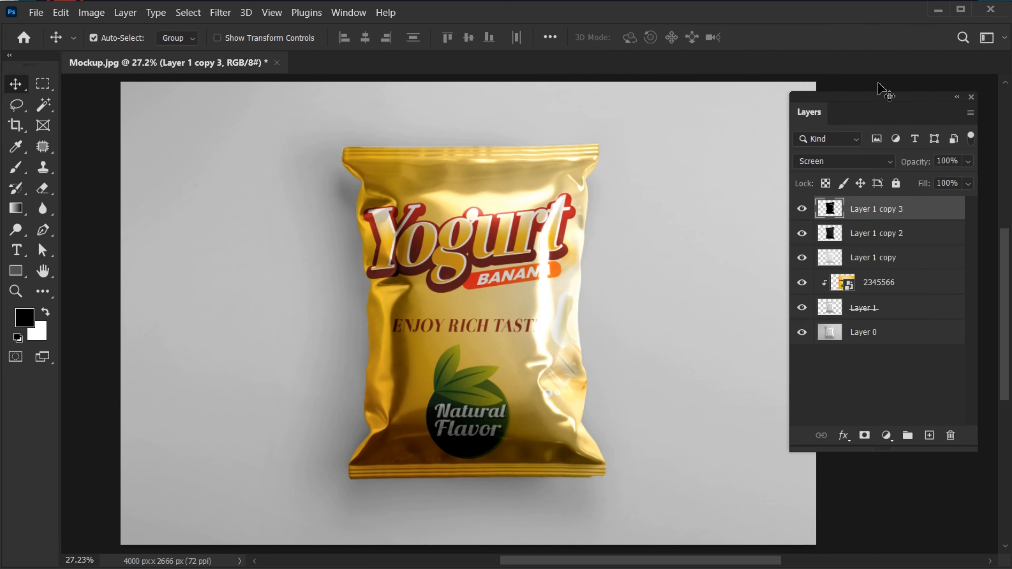
Group the three Layer 1 copies and toggle the group's visibility to compare the pouch with and without the effects
left_click(875, 257, "shift")
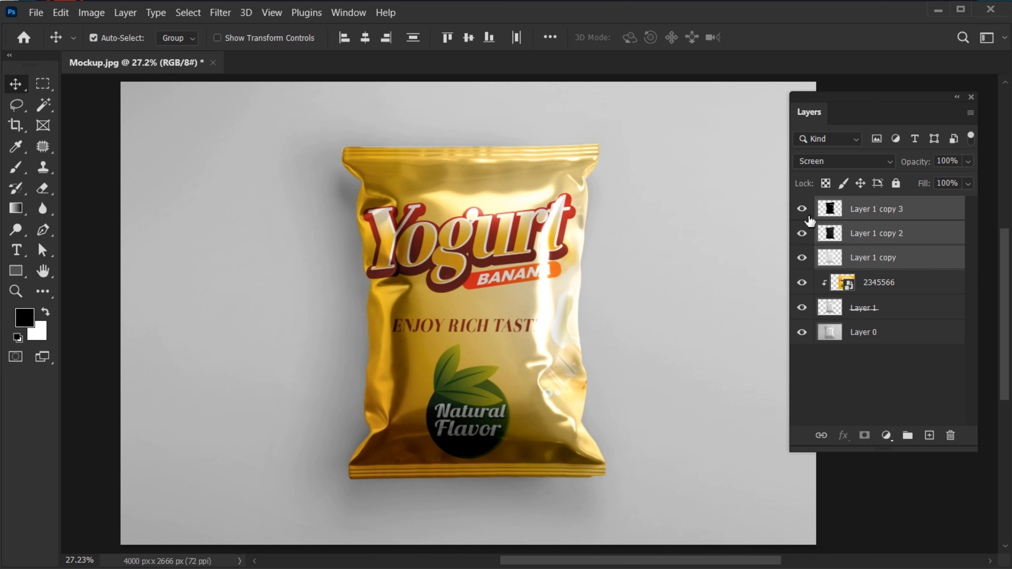
key("ctrl+g")
left_click(802, 206)
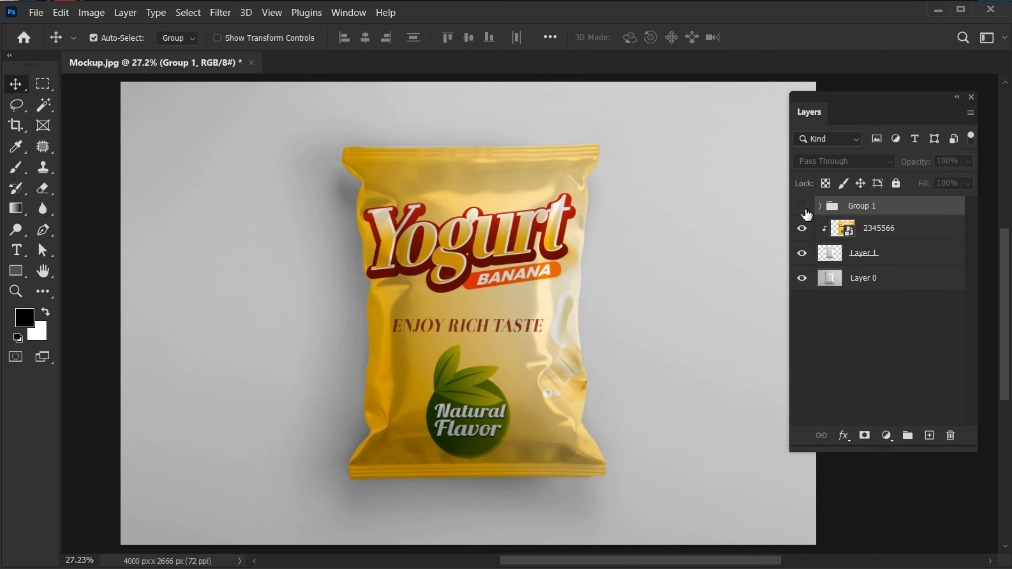
left_click(803, 206)
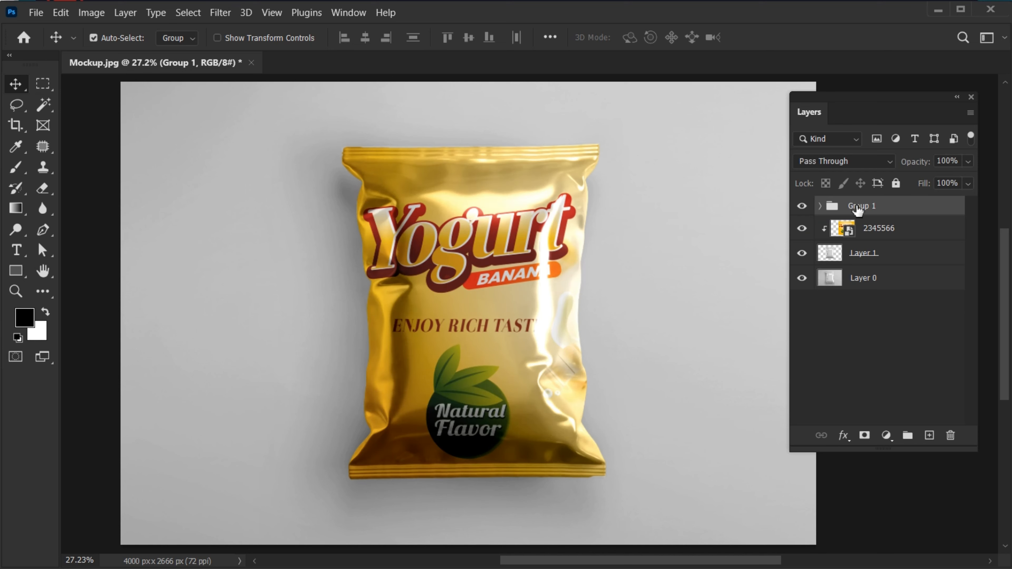
Add a golden yellow Solid Color fill layer directly above Layer 0 as the background colour
left_click(870, 284)
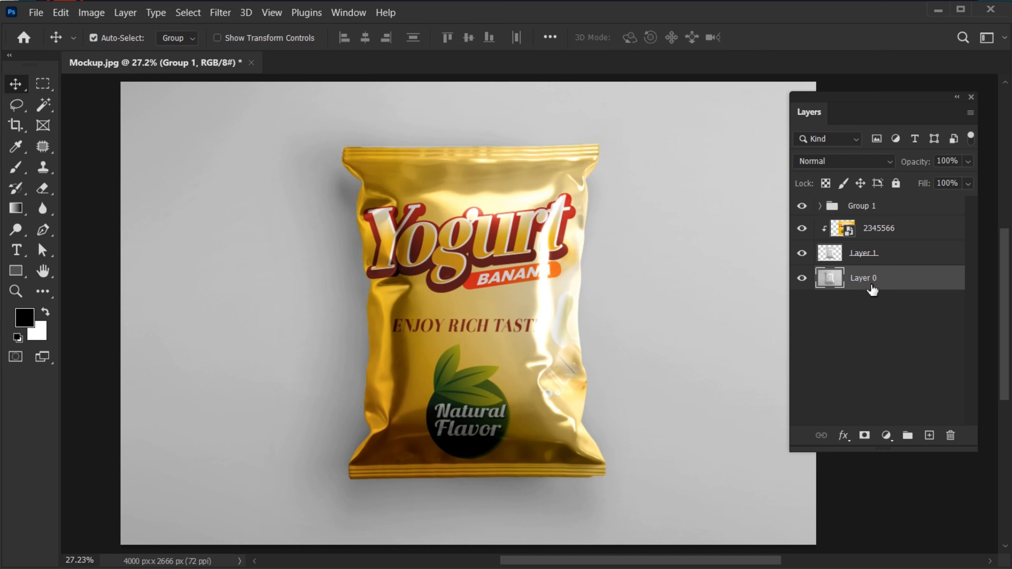
left_click(889, 438)
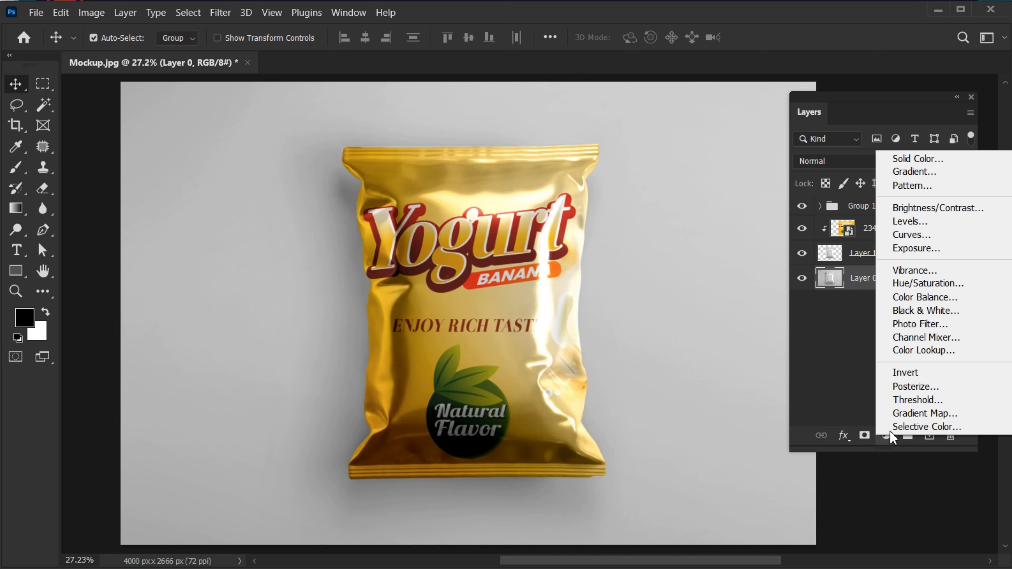
left_click(918, 160)
left_click_drag(241, 148, 246, 115)
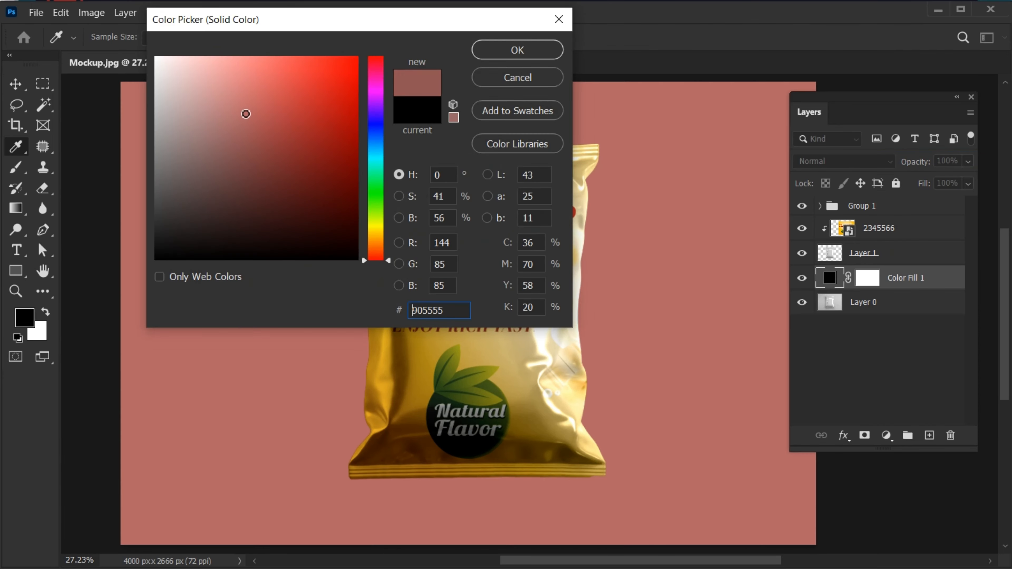
left_click_drag(375, 259, 375, 234)
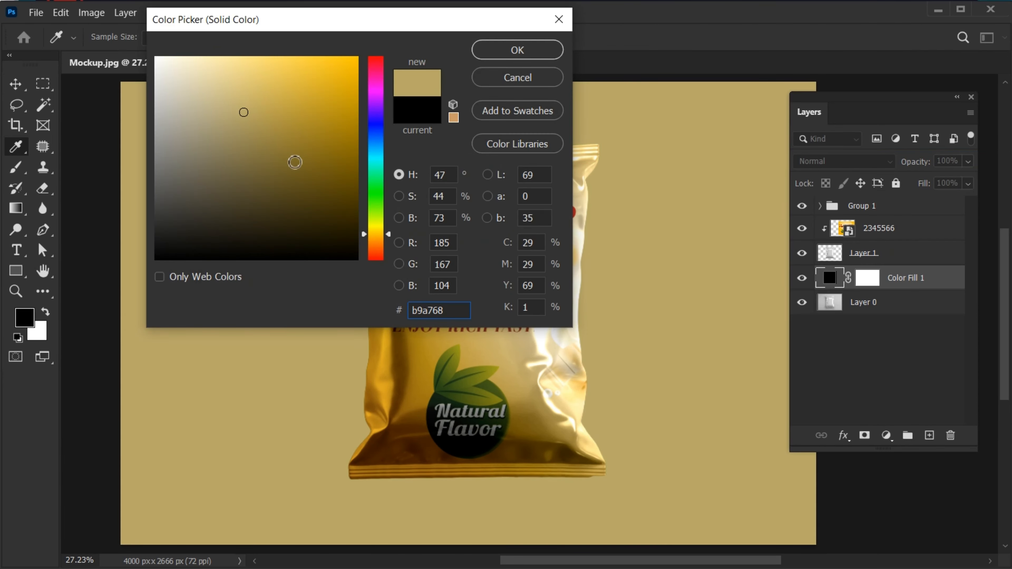
left_click_drag(261, 96, 296, 78)
left_click(518, 50)
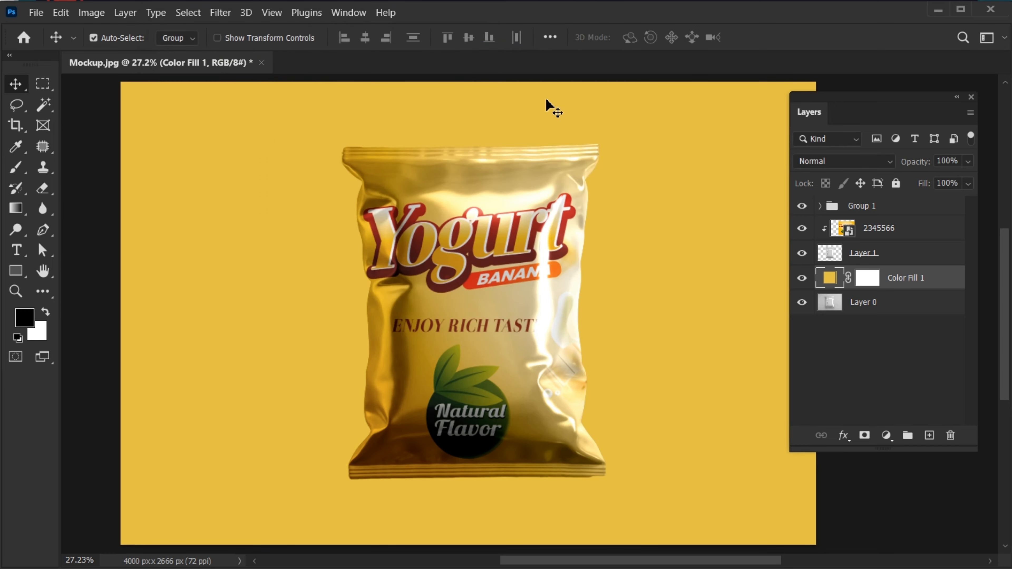
Set the Color Fill 1 layer's blend mode to Multiply and move the layer list clear of the canvas
left_click(825, 162)
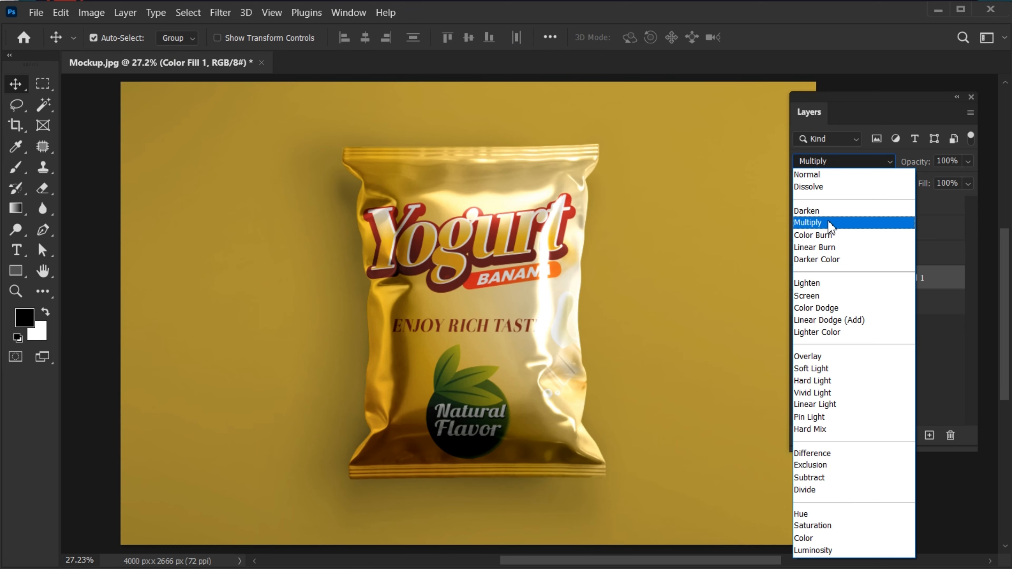
left_click(830, 224)
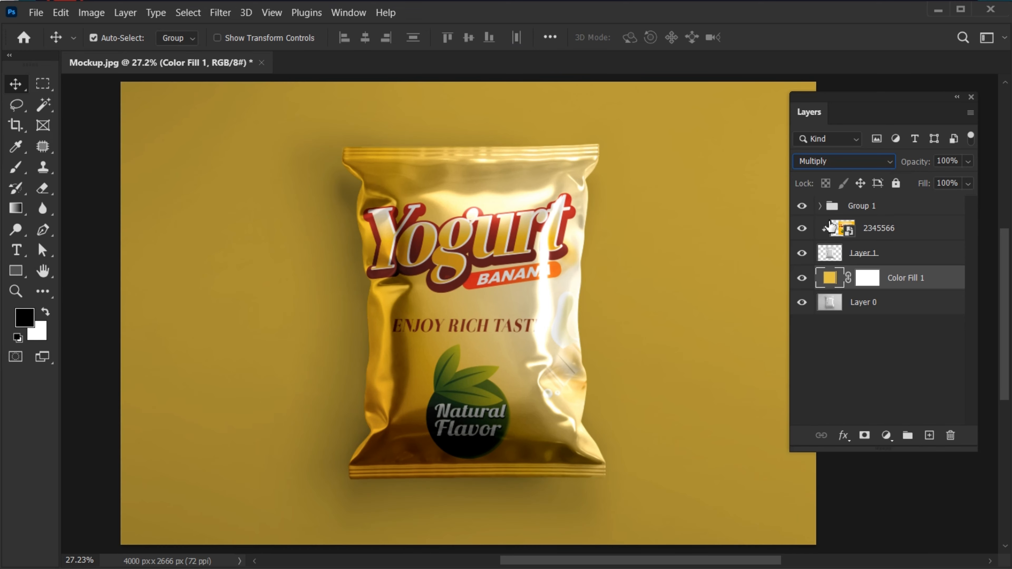
left_click_drag(842, 108, 875, 107)
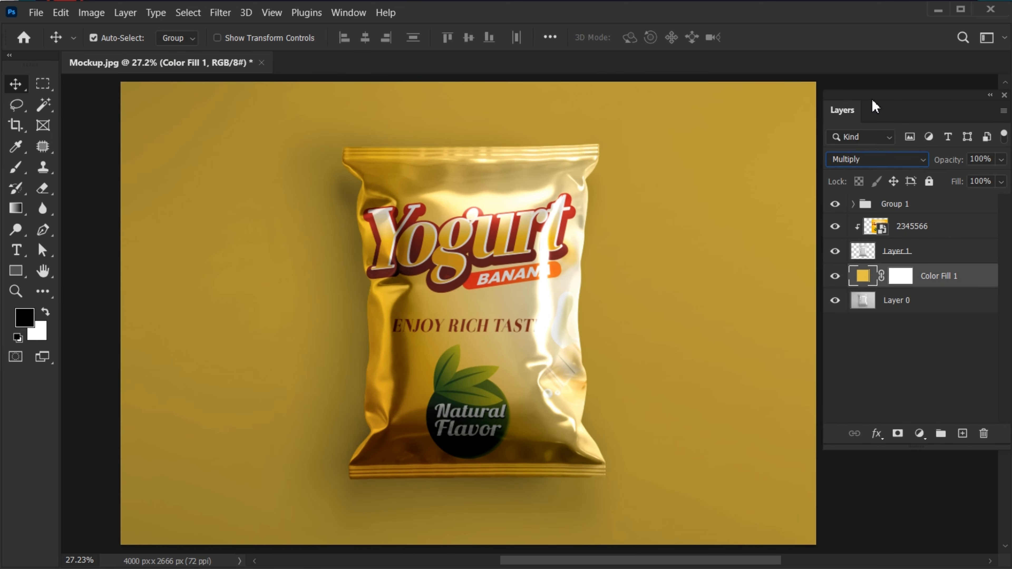
Convert the 2345566 artwork layer to a smart object and open its contents for editing
left_click(874, 234)
right_click(903, 226)
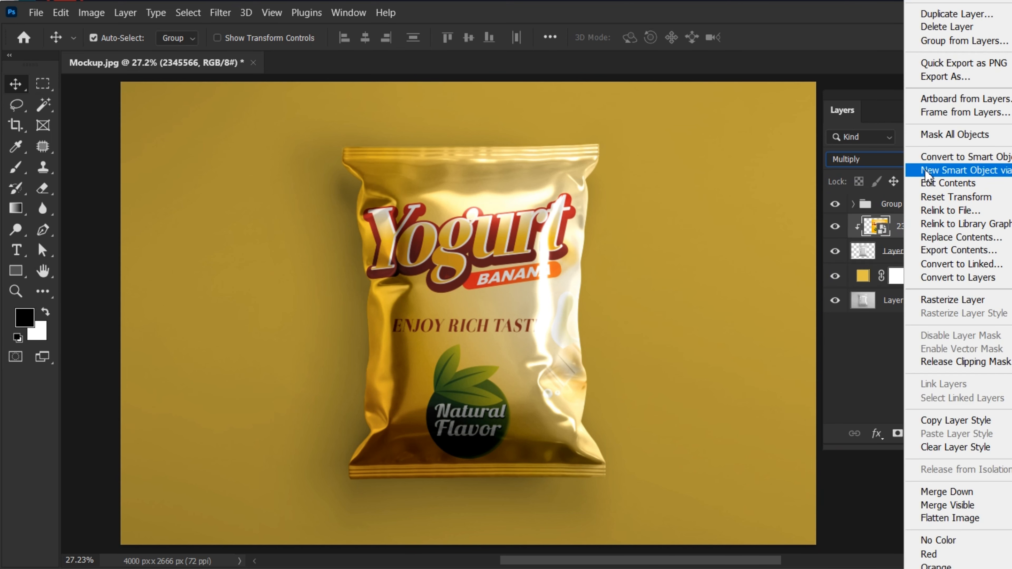
left_click(941, 156)
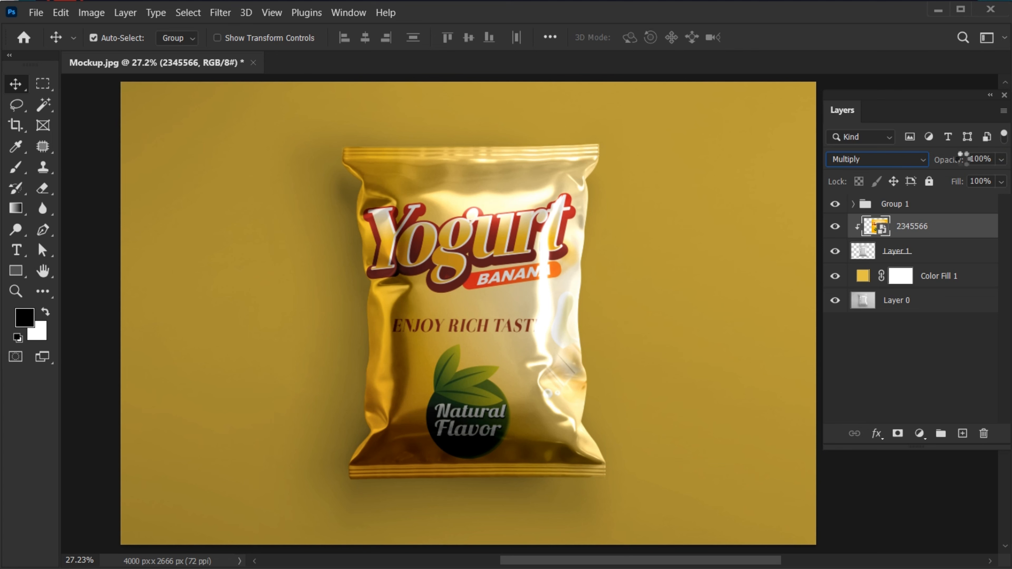
double_click(876, 230)
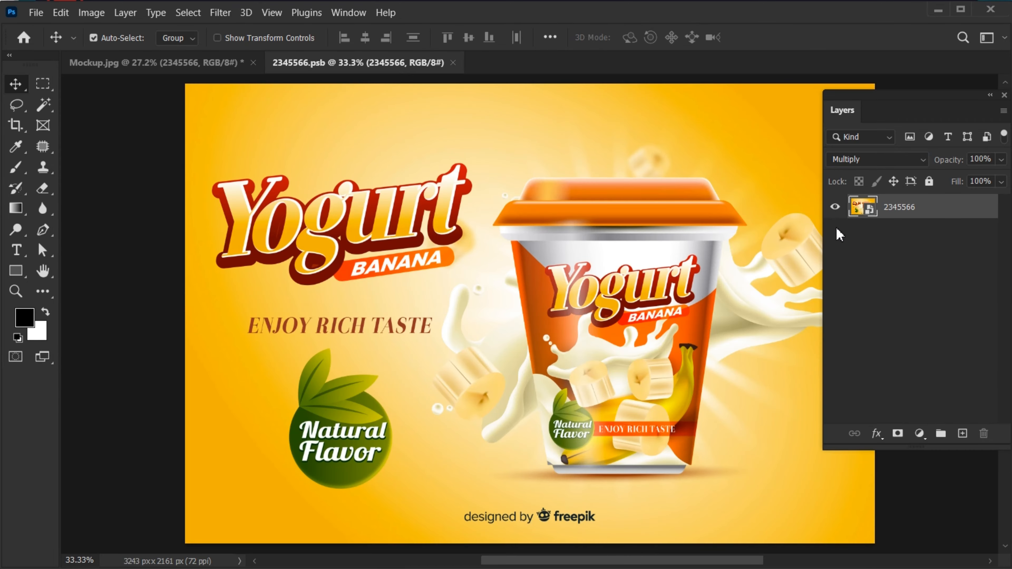
Place the 3594739 wafer rolls image from the mockups folder as an embedded object above the yogurt artwork
left_click(36, 13)
left_click(92, 314)
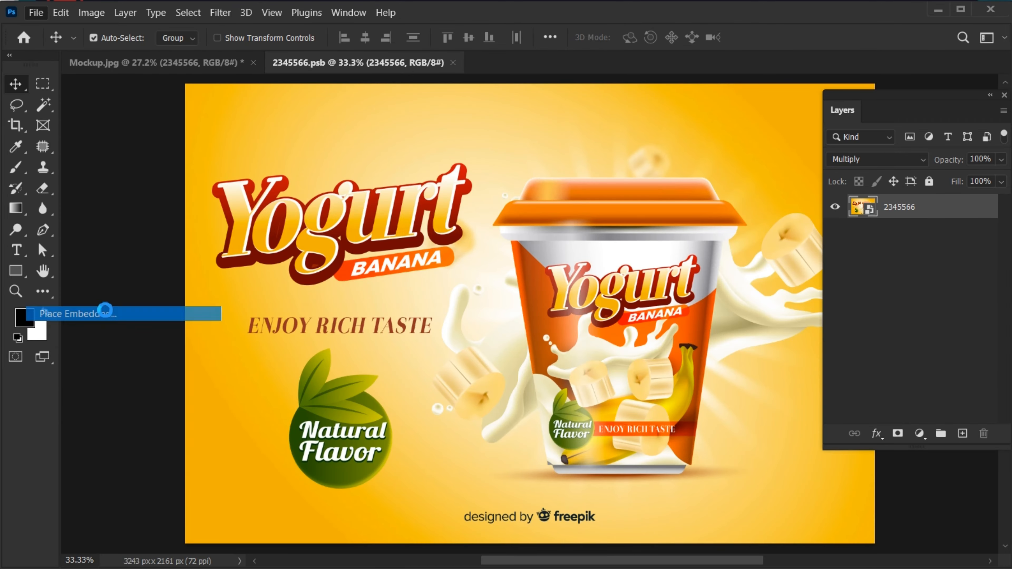
scroll(359, 345, "down", 2)
left_click(350, 391)
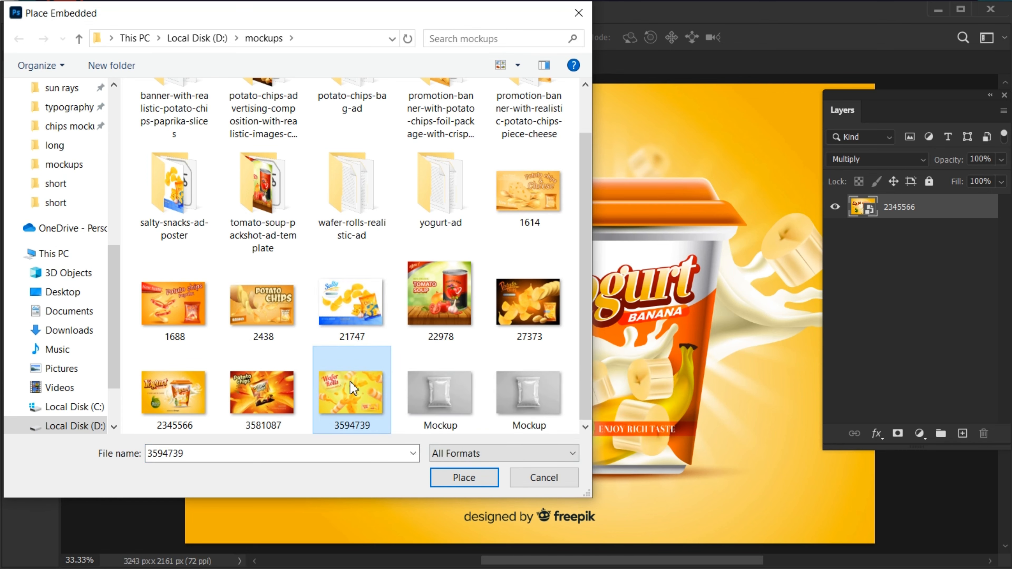
left_click(464, 477)
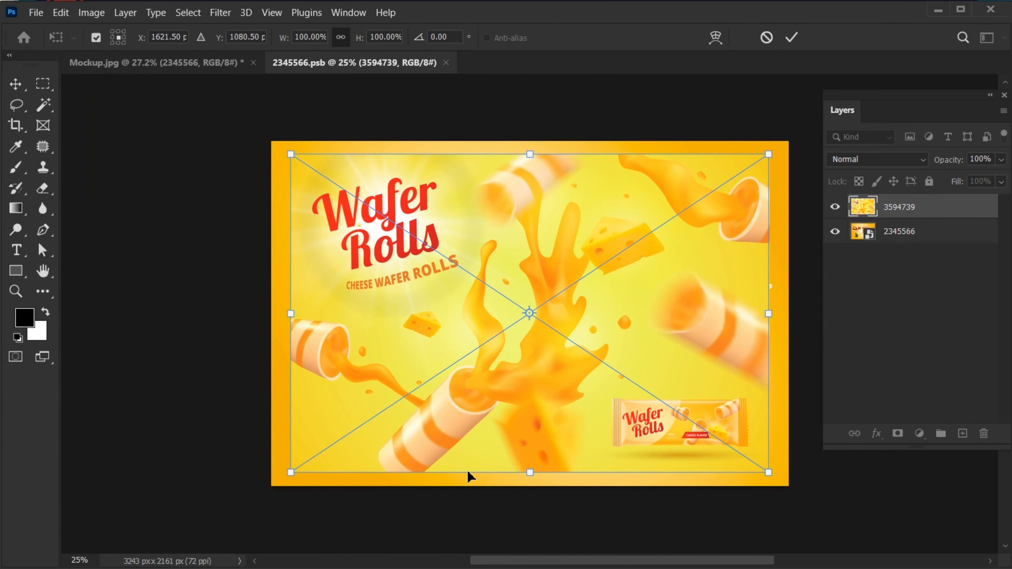
Scale the placed wafer rolls artwork to about 112% to cover the canvas, then save the smart object and return to Mockup.jpg
left_click_drag(529, 473, 533, 502)
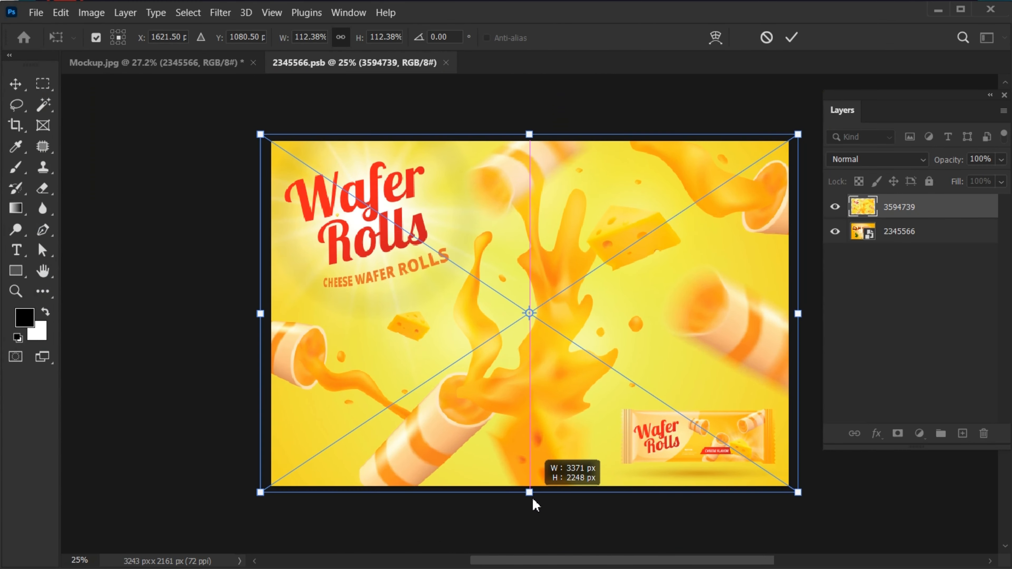
left_click_drag(488, 434, 498, 438)
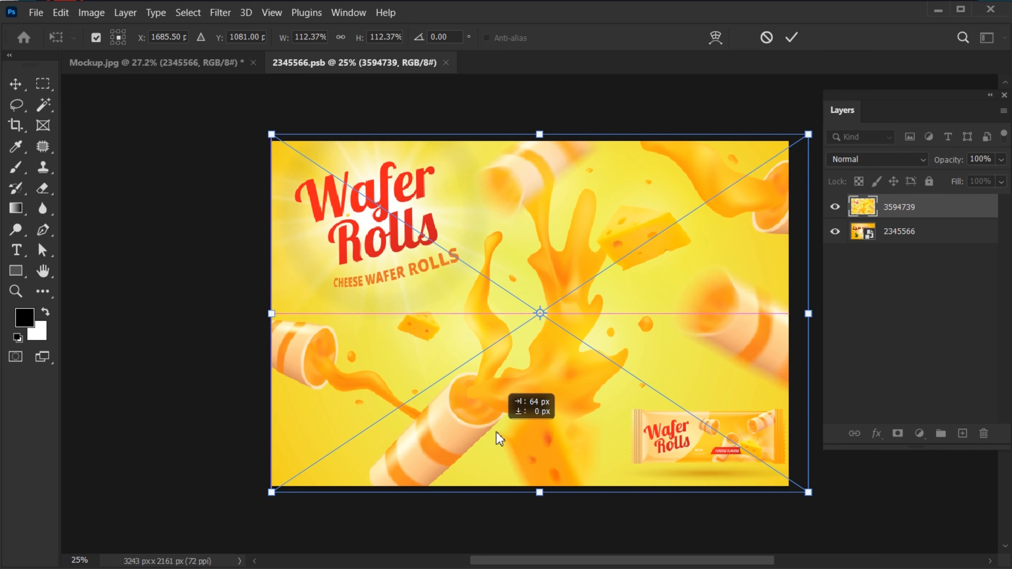
left_click(791, 38)
key("ctrl+s")
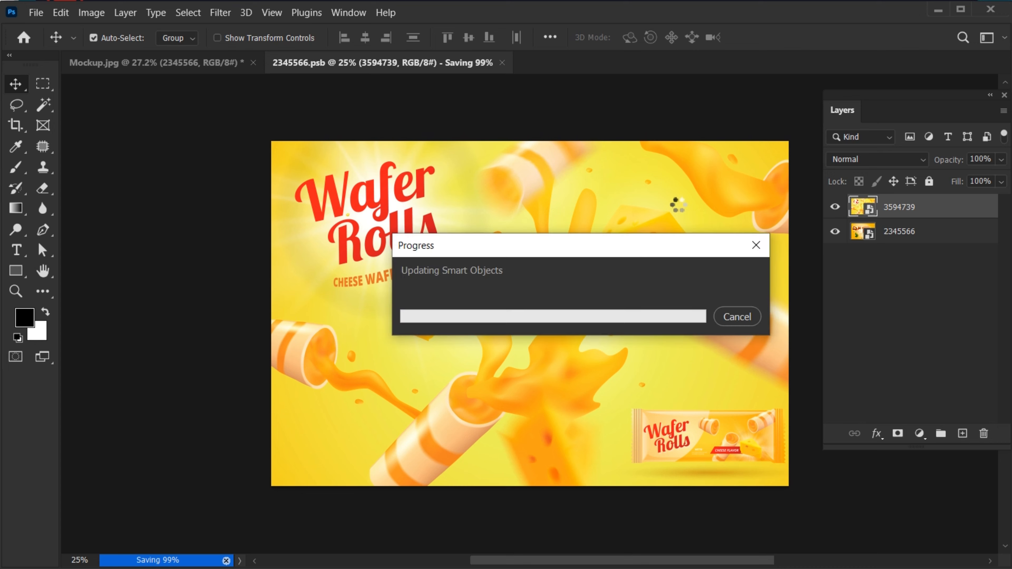
left_click(196, 64)
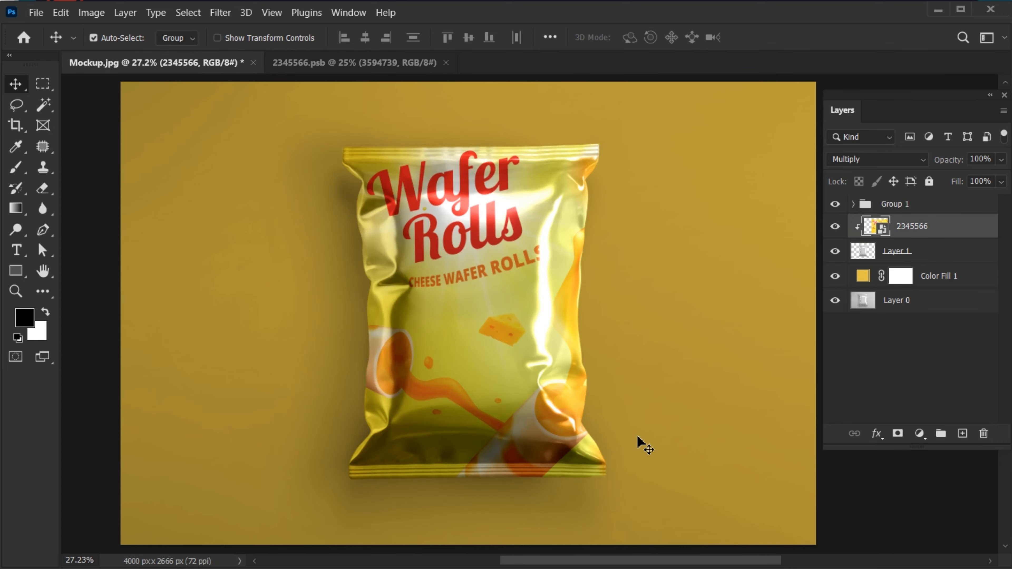
Change the Color Fill 1 background colour to a yellow-green that suits the wafer rolls artwork
double_click(862, 277)
left_click(281, 86)
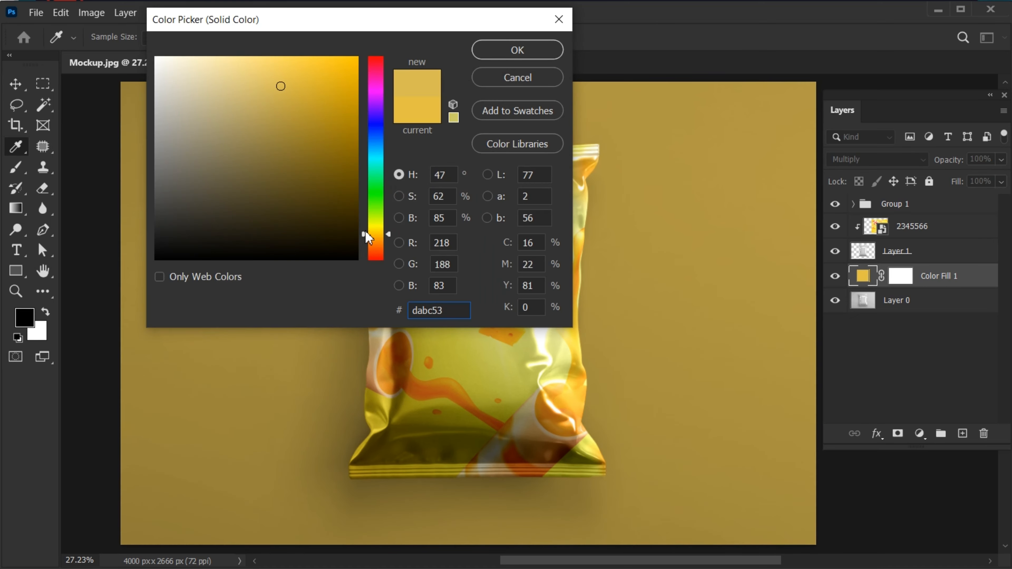
left_click_drag(366, 232, 367, 223)
left_click(510, 51)
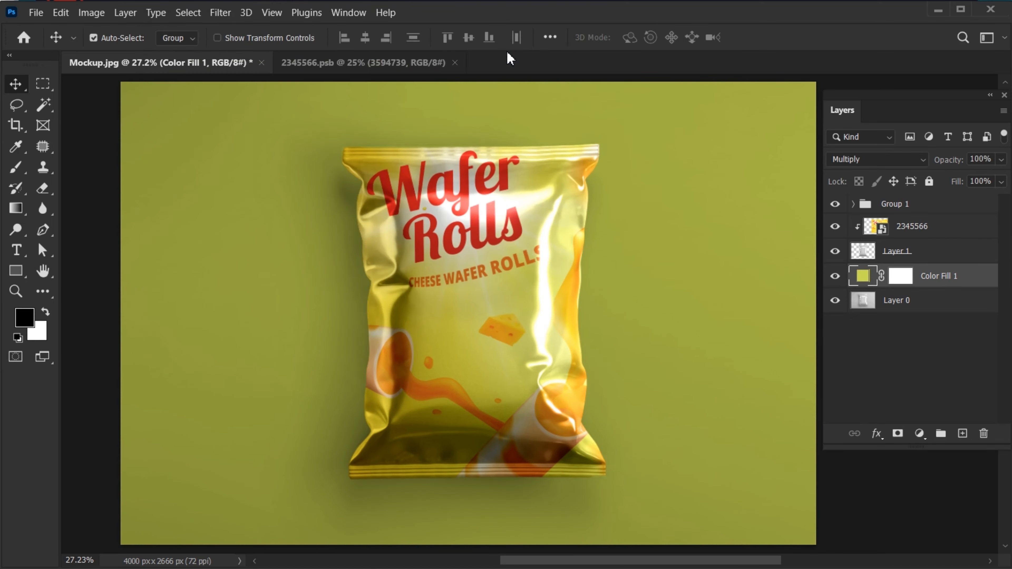